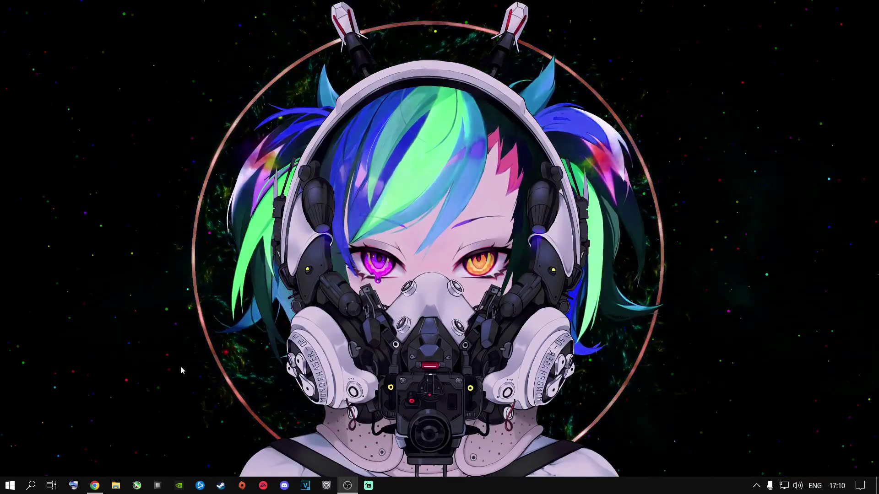
- Browse File Explorer to Documents\Call of Duty\players and open options.3.cod22.cst in Notepad
{"action": "left_click", "coordinate": [95, 485]}
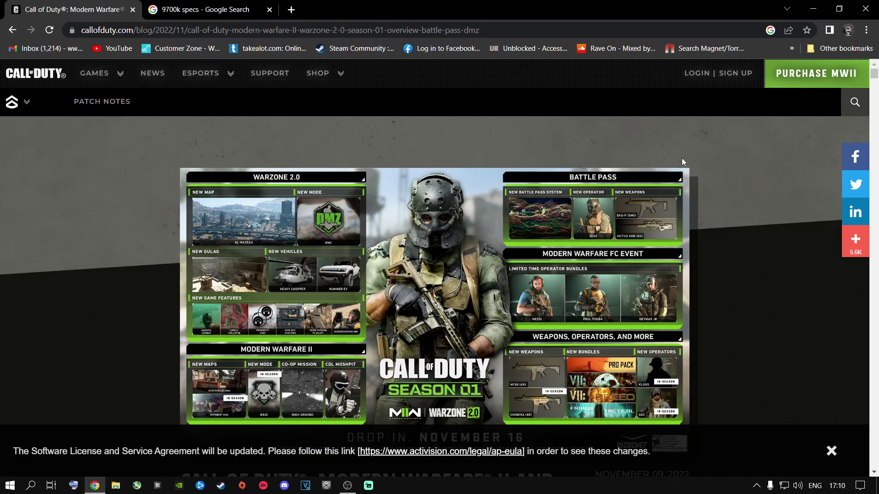
{"action": "mouse_move", "coordinate": [875, 76]}
{"action": "left_mouse_down"}
{"action": "mouse_move", "coordinate": [876, 189]}
{"action": "mouse_move", "coordinate": [876, 73]}
{"action": "left_mouse_up"}
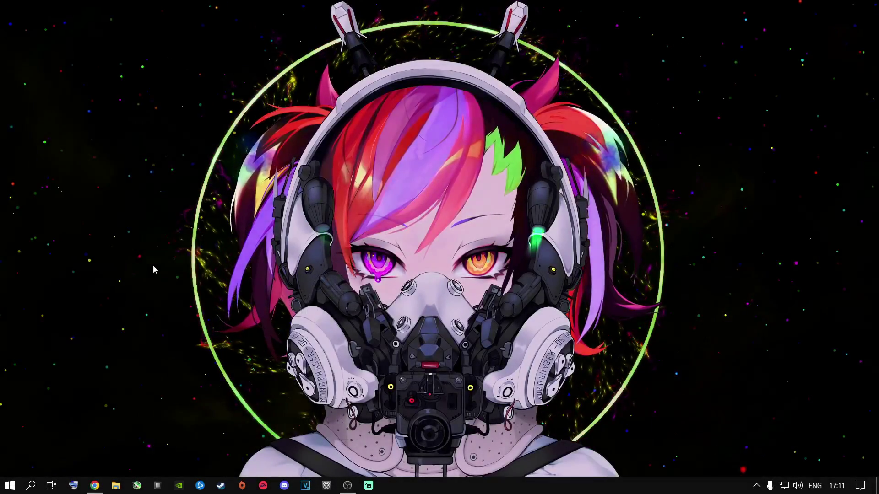
{"action": "left_click", "coordinate": [115, 485]}
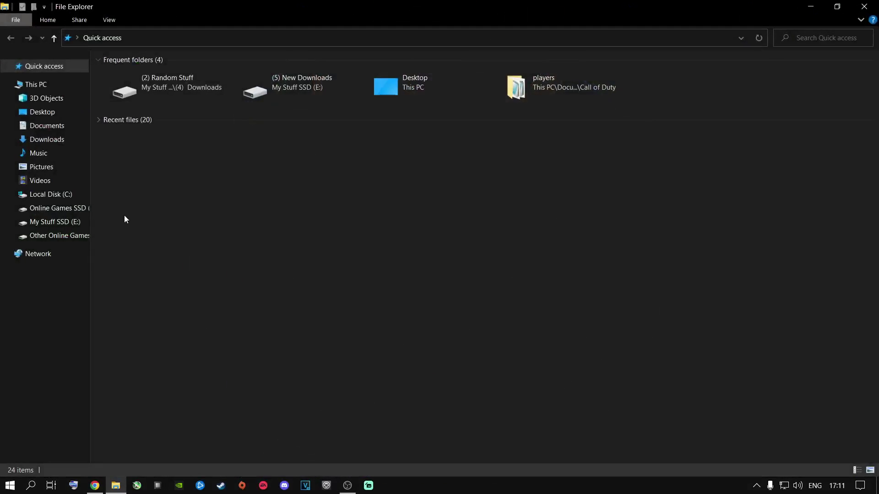
{"action": "left_click", "coordinate": [51, 125]}
{"action": "double_click", "coordinate": [128, 75]}
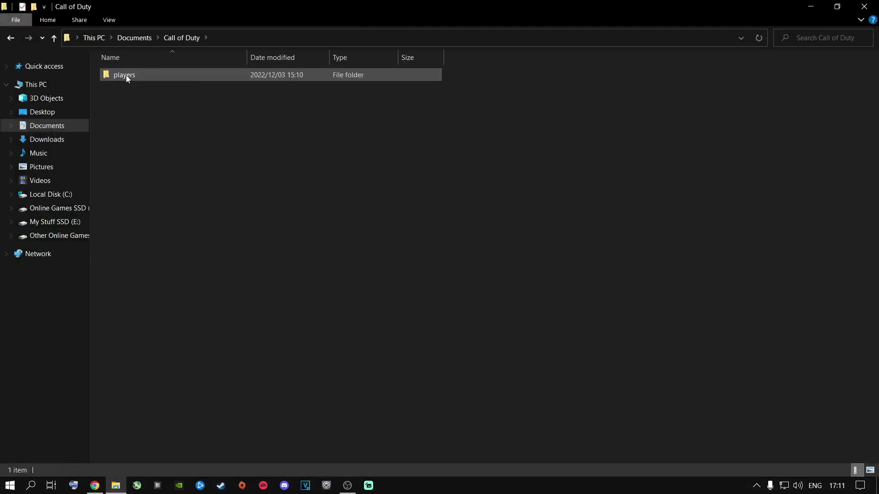
{"action": "double_click", "coordinate": [125, 75]}
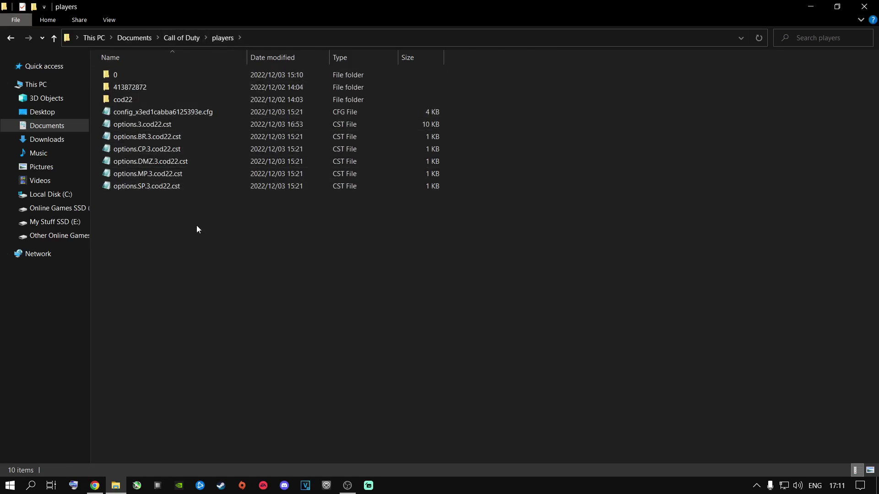
{"action": "double_click", "coordinate": [158, 125]}
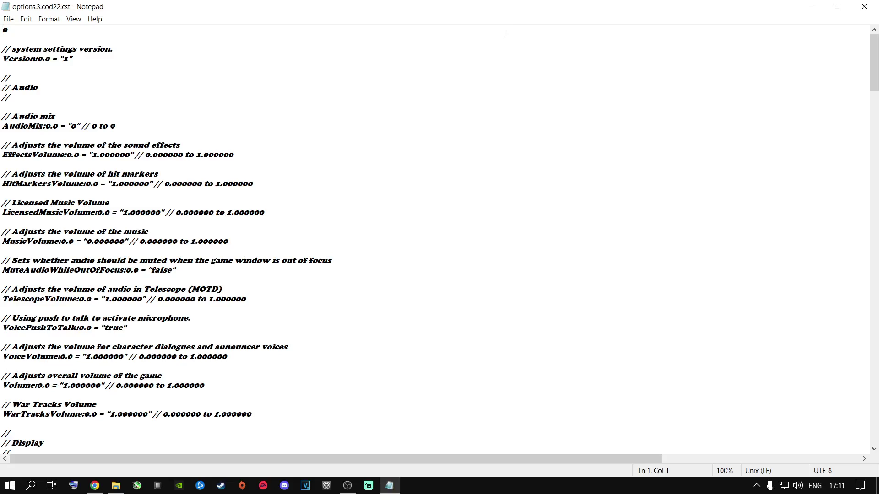
- Scroll to the bottom of options.3.cod22.cst, check RendererWorkerCount's value 8, then return to Chrome
{"action": "left_click_drag", "start_coordinate": [874, 64], "coordinate": [875, 415]}
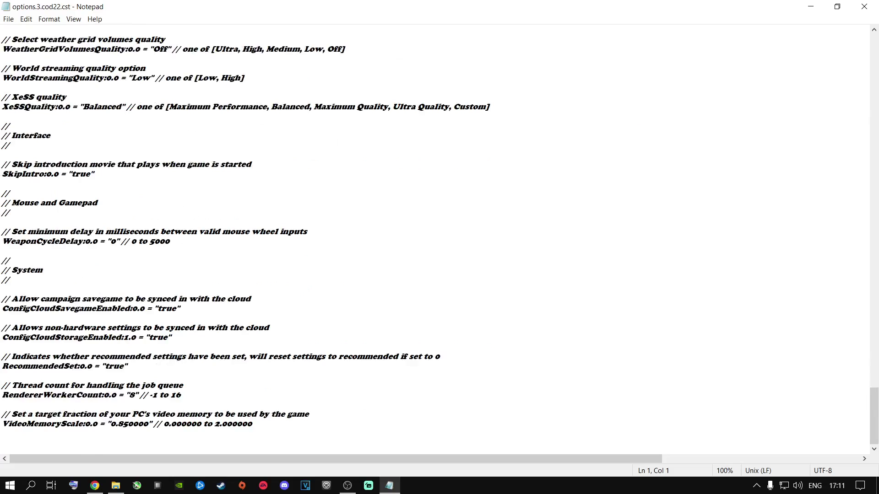
{"action": "left_click_drag", "start_coordinate": [2, 395], "coordinate": [188, 396]}
{"action": "left_click", "coordinate": [199, 390]}
{"action": "double_click", "coordinate": [133, 395]}
{"action": "left_click", "coordinate": [227, 386]}
{"action": "double_click", "coordinate": [137, 395]}
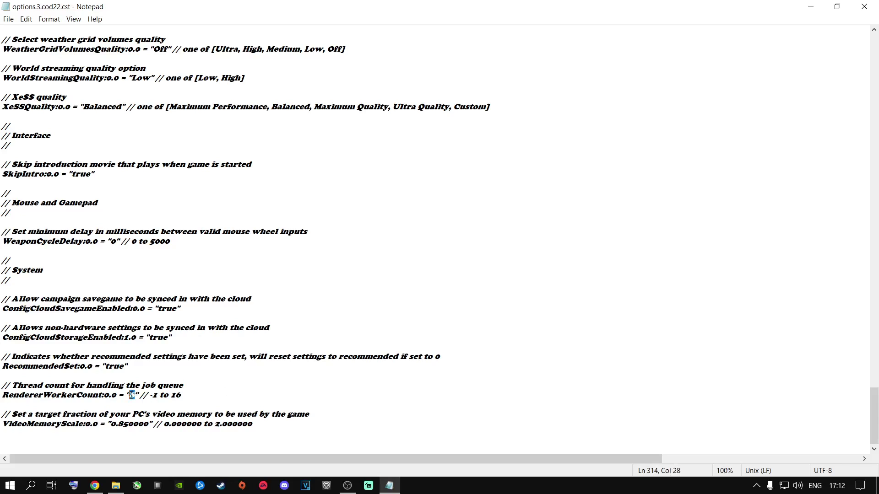
{"action": "left_click", "coordinate": [211, 390]}
{"action": "left_click", "coordinate": [95, 486]}
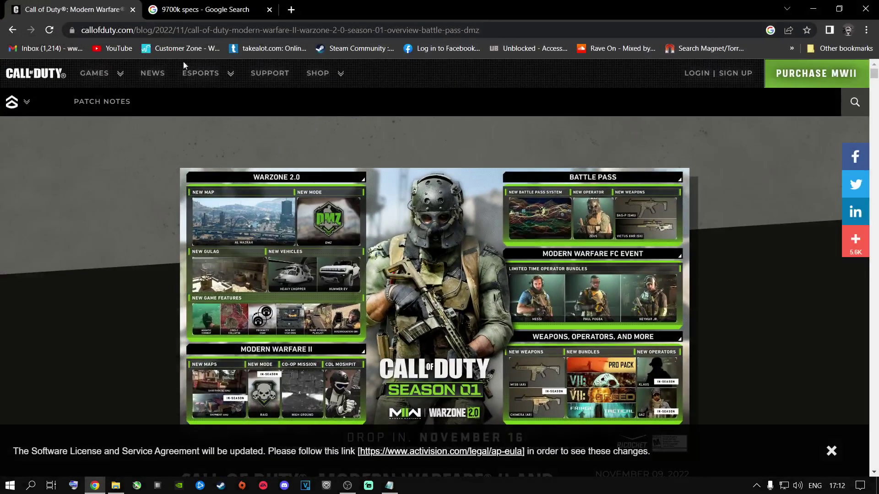
- Open the Intel i7-9700K specifications page from the '9700k specs' search results
{"action": "left_click", "coordinate": [195, 11]}
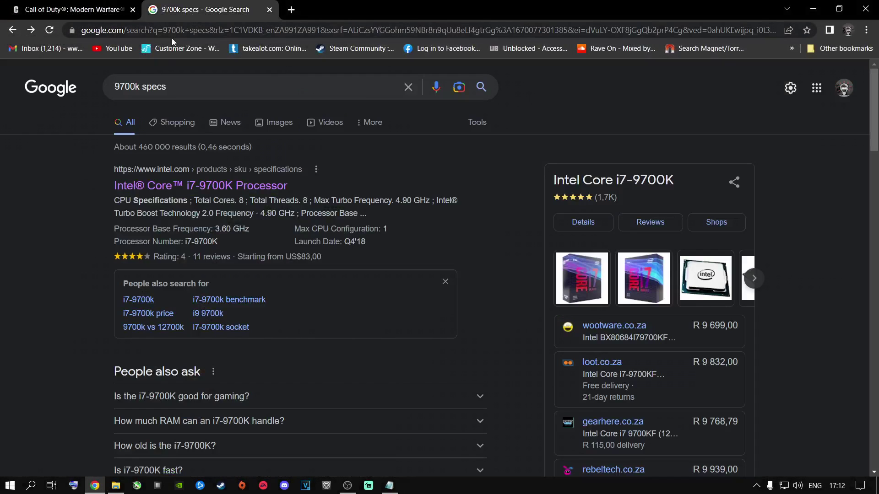
{"action": "triple_click", "coordinate": [180, 86]}
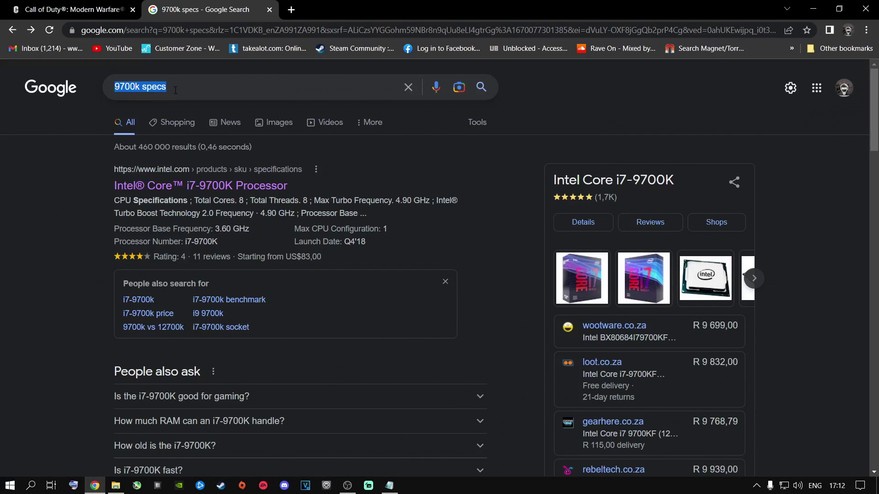
{"action": "left_click", "coordinate": [67, 144]}
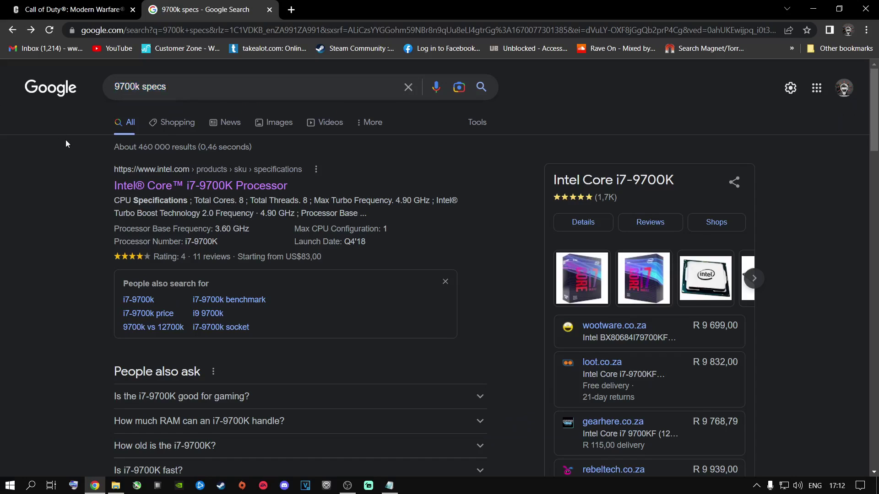
{"action": "left_click", "coordinate": [185, 190]}
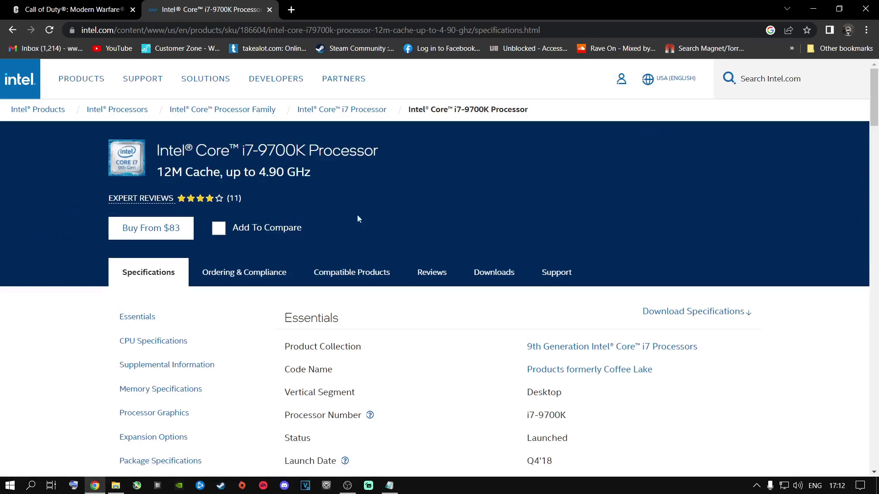
- Copy the Total Cores value 8 from the CPU Specifications section
{"action": "scroll", "coordinate": [529, 215], "scroll_direction": "down", "scroll_amount": 8}
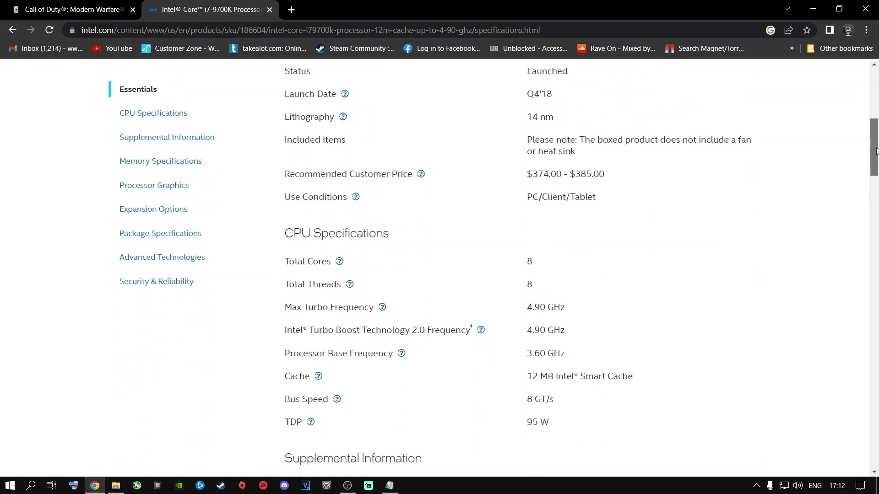
{"action": "left_click_drag", "start_coordinate": [287, 191], "coordinate": [536, 219]}
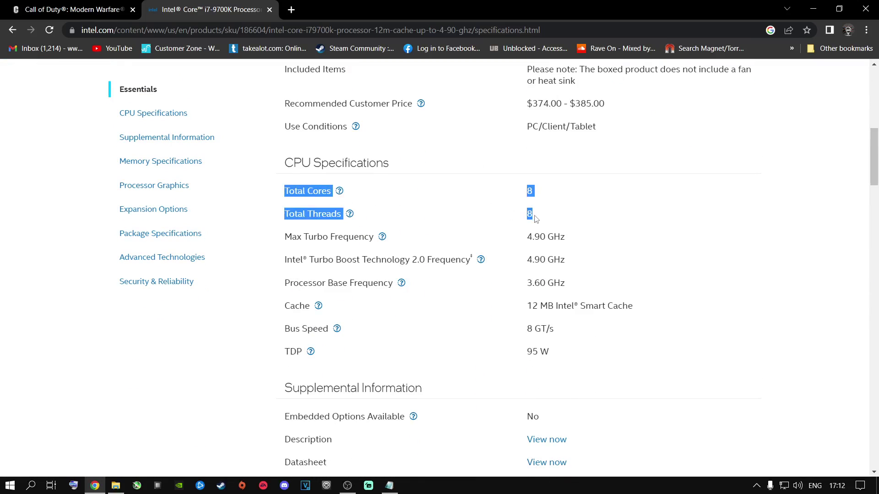
{"action": "left_click", "coordinate": [566, 214]}
{"action": "double_click", "coordinate": [532, 189]}
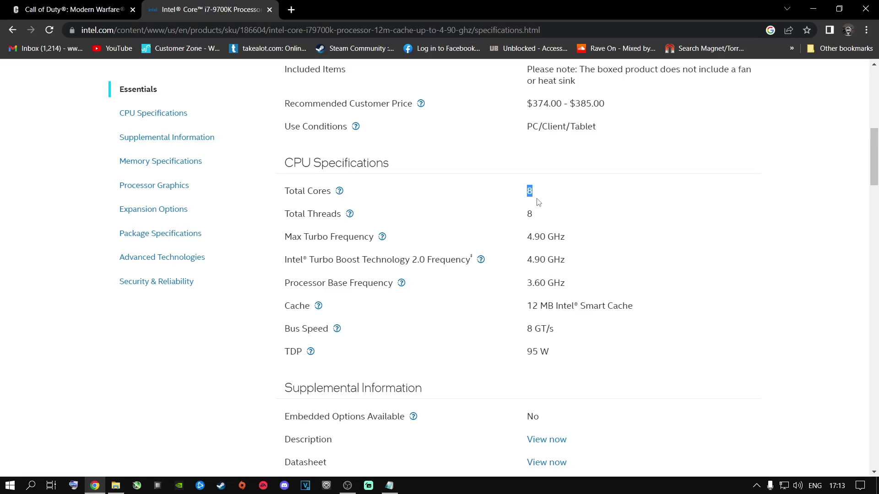
{"action": "right_click", "coordinate": [530, 189]}
{"action": "left_click", "coordinate": [543, 198]}
- Replace the RendererWorkerCount value with the pasted core count 8
{"action": "left_click", "coordinate": [813, 8]}
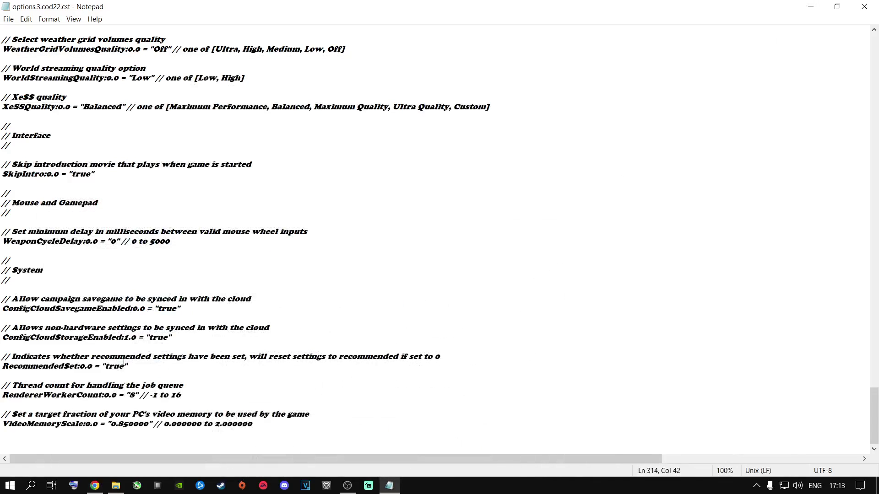
{"action": "left_click", "coordinate": [135, 396]}
{"action": "key", "text": "BackSpace"}
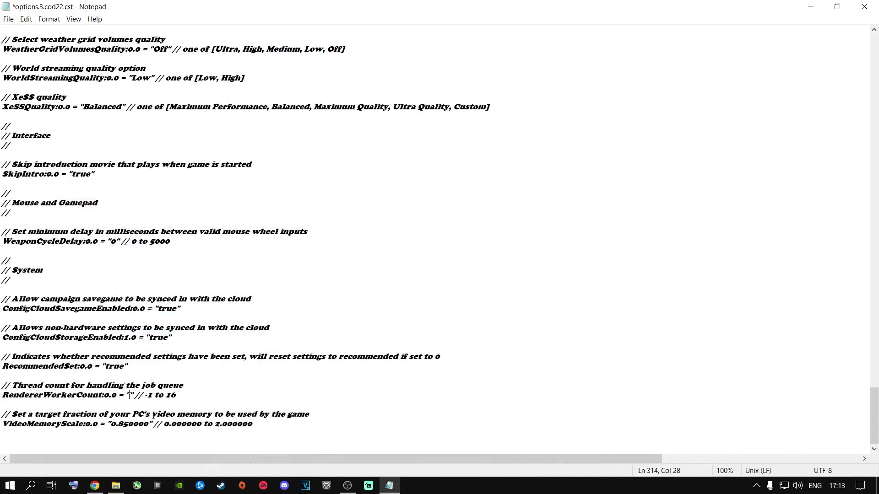
{"action": "right_click", "coordinate": [132, 395]}
{"action": "left_click", "coordinate": [151, 287]}
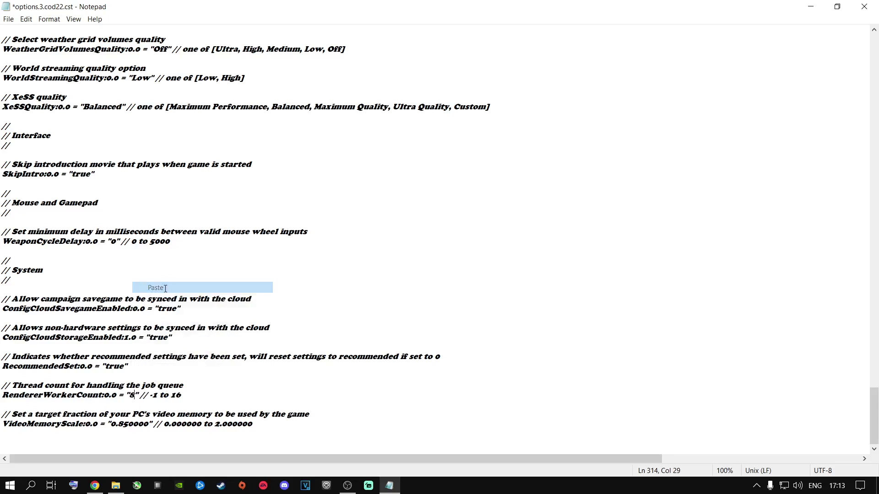
{"action": "left_click", "coordinate": [246, 397]}
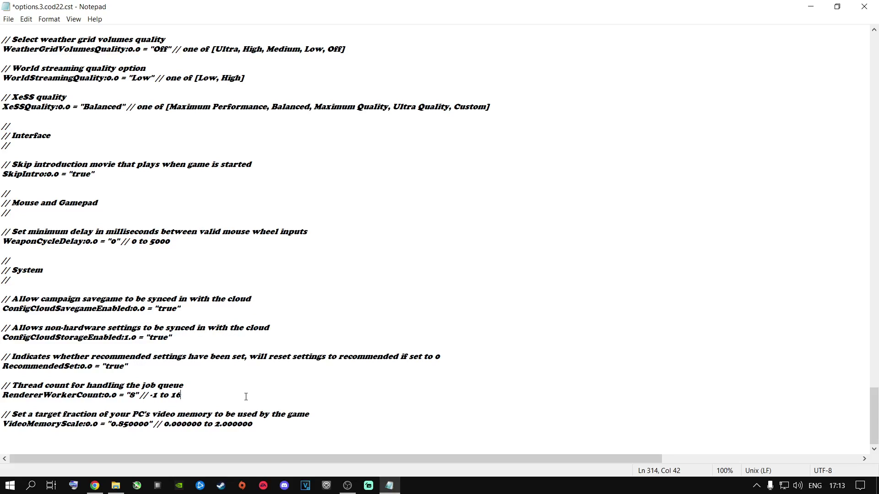
- Save options.3.cod22.cst and close Notepad
{"action": "left_click", "coordinate": [8, 19]}
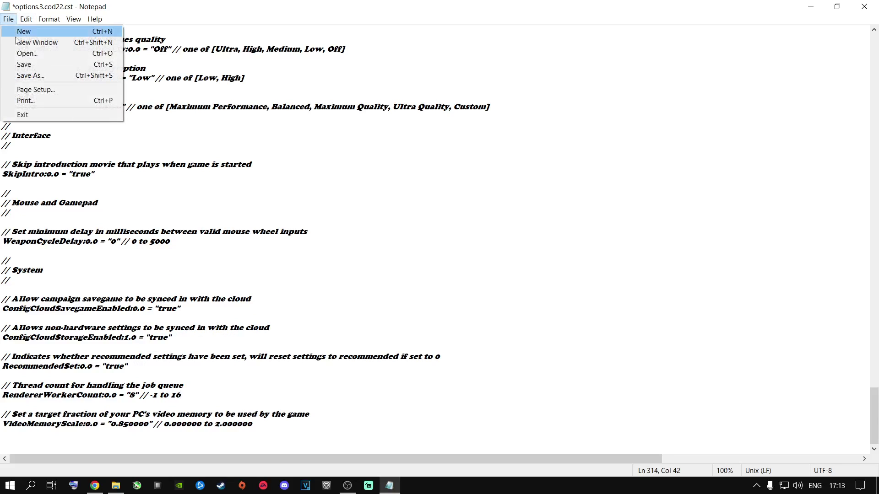
{"action": "left_click", "coordinate": [27, 65]}
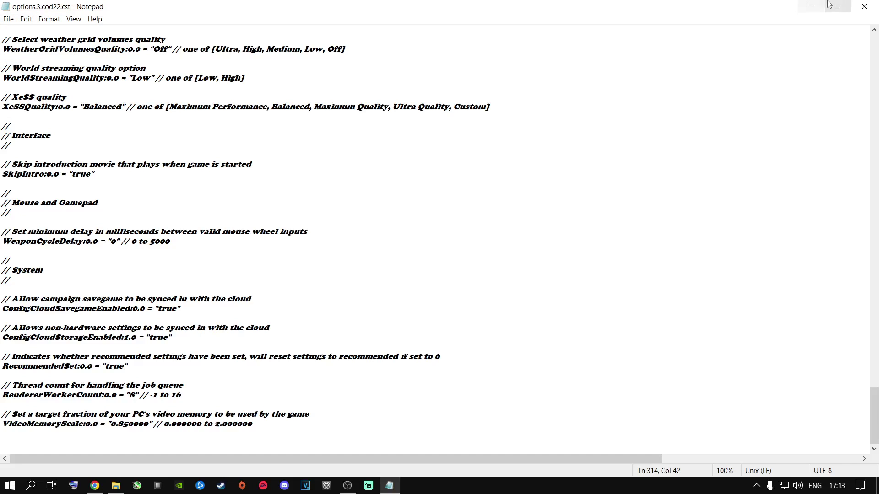
{"action": "left_click", "coordinate": [857, 5]}
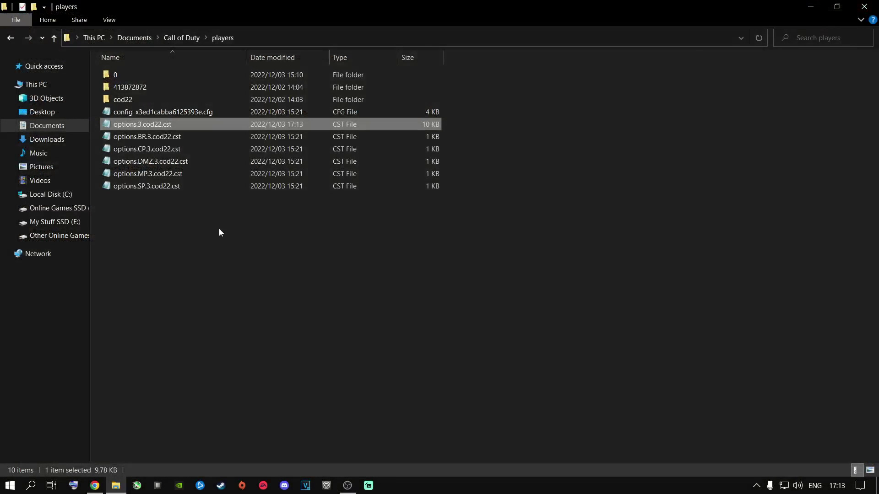
- Set options.3.cod22.cst to Read-only in its Properties, apply it, and close File Explorer
{"action": "right_click", "coordinate": [136, 122]}
{"action": "left_click", "coordinate": [167, 333]}
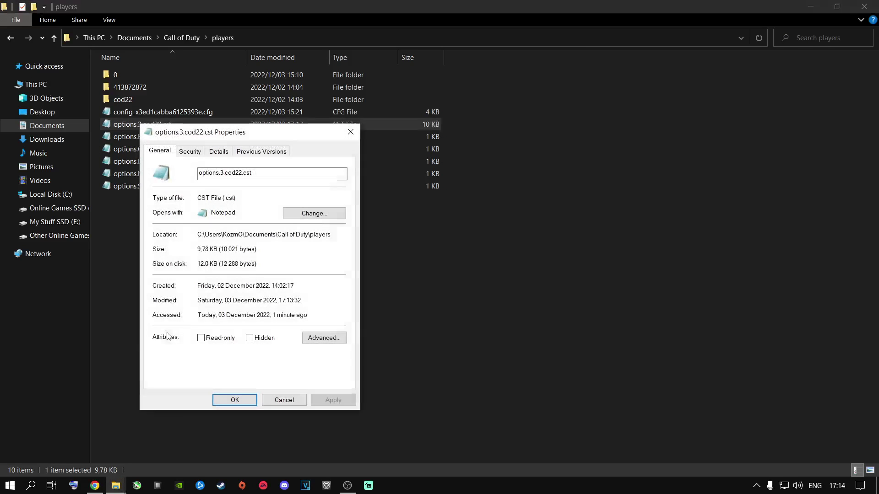
{"action": "left_click", "coordinate": [201, 338]}
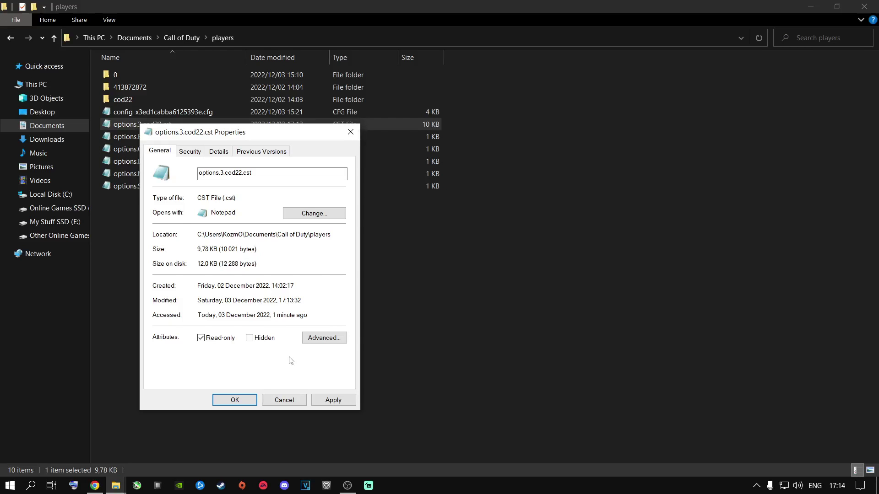
{"action": "left_click", "coordinate": [325, 400]}
{"action": "left_click", "coordinate": [286, 400]}
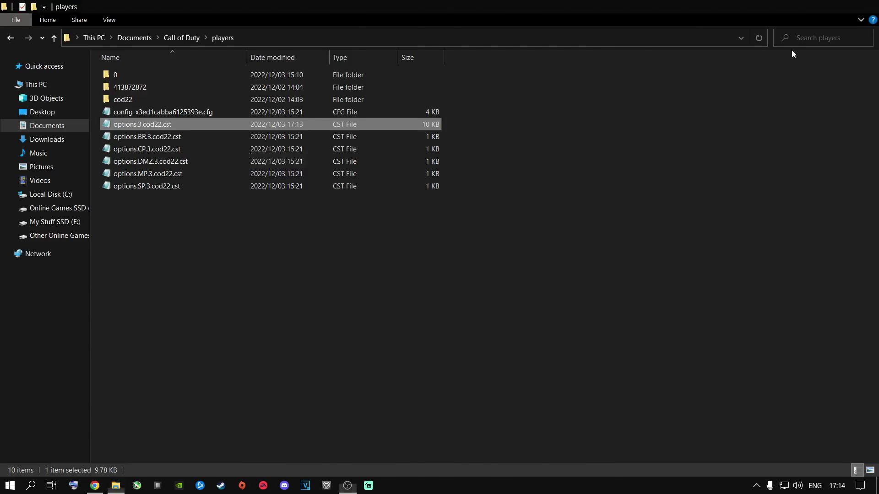
{"action": "left_click", "coordinate": [826, 6]}
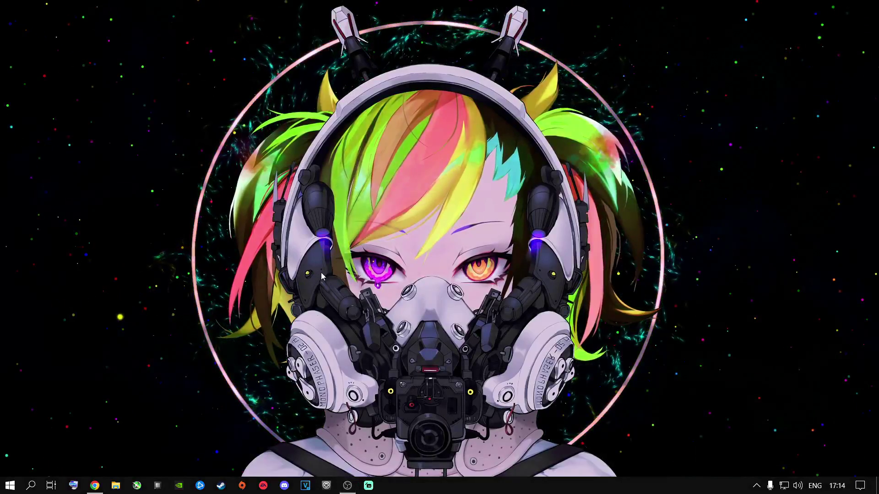
- Open Windows Settings and view the Gaming > Game Mode page
{"action": "key", "text": "super+s"}
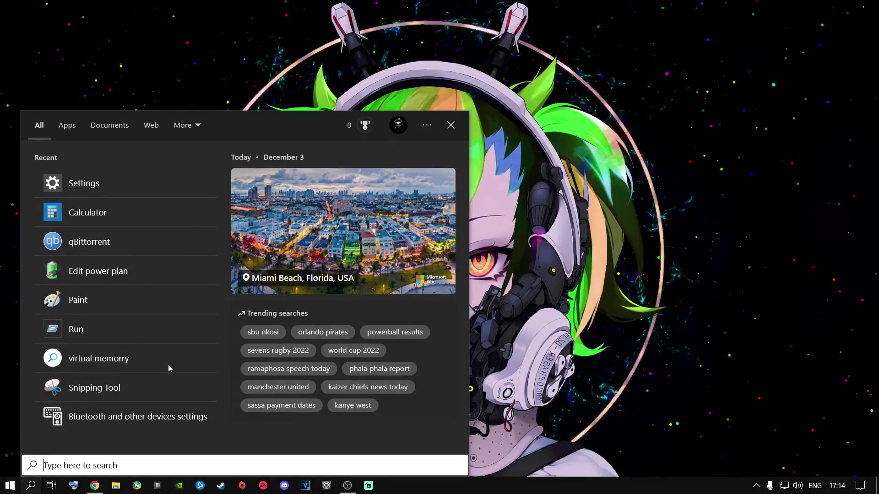
{"action": "type", "text": "settings"}
{"action": "key", "text": "Return"}
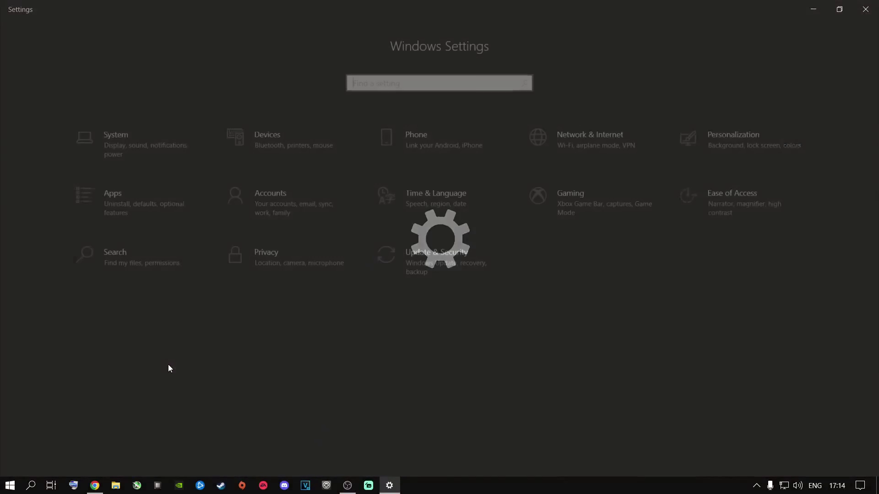
{"action": "left_click", "coordinate": [570, 207]}
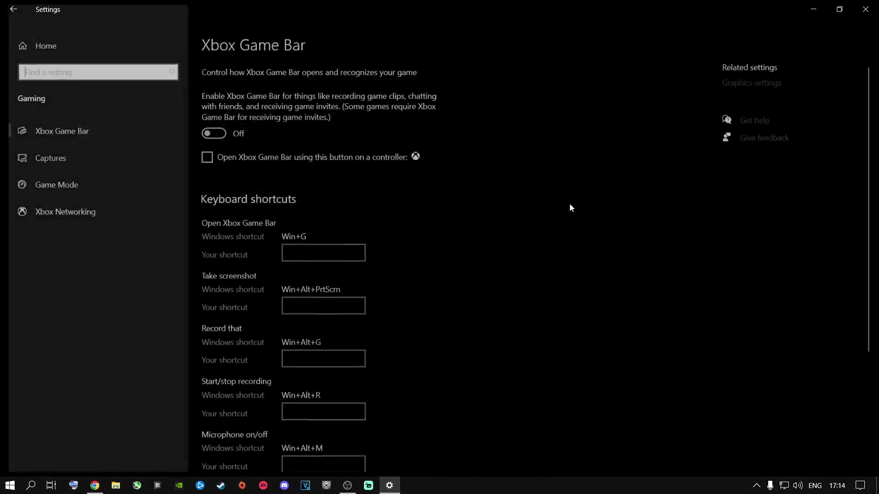
{"action": "left_click", "coordinate": [69, 187]}
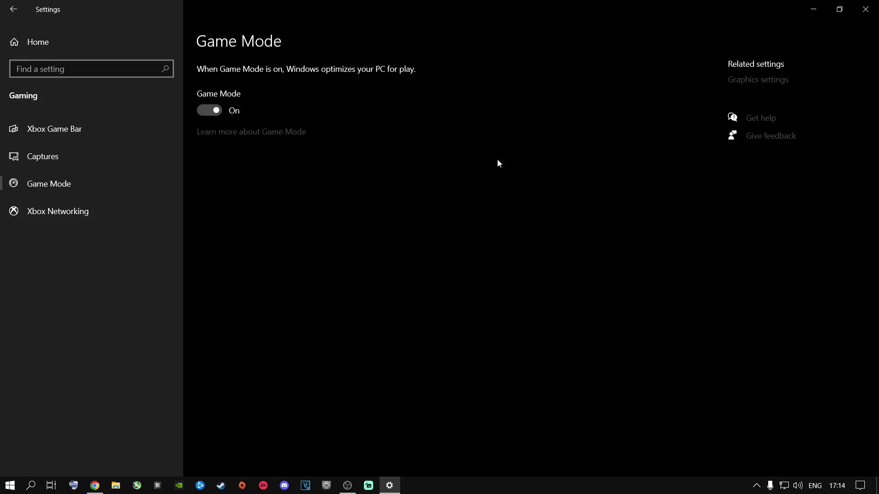
- In Graphics settings, leave hardware-accelerated GPU scheduling Off, then close Settings
{"action": "left_click", "coordinate": [752, 80]}
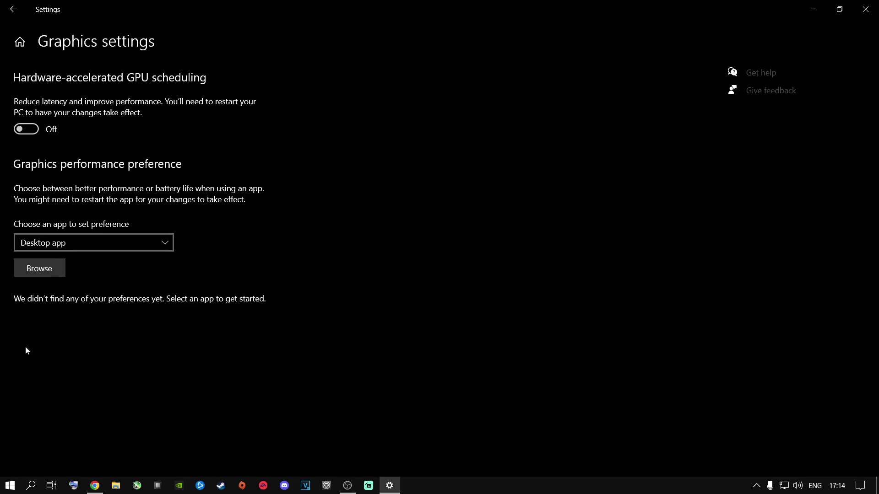
{"action": "left_click", "coordinate": [29, 131]}
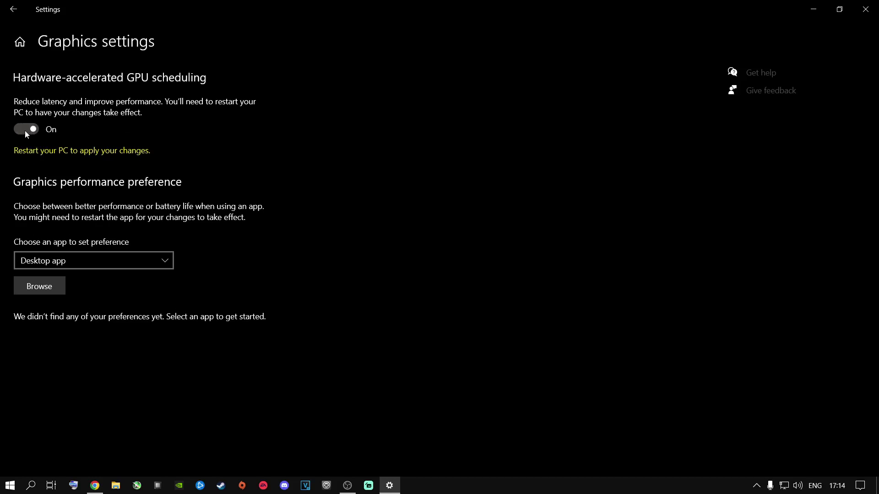
{"action": "left_click", "coordinate": [26, 131]}
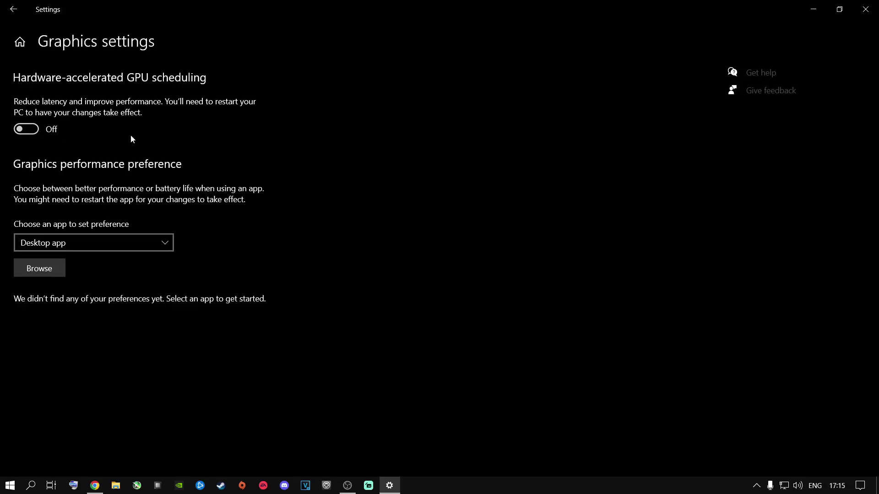
{"action": "left_click", "coordinate": [866, 9]}
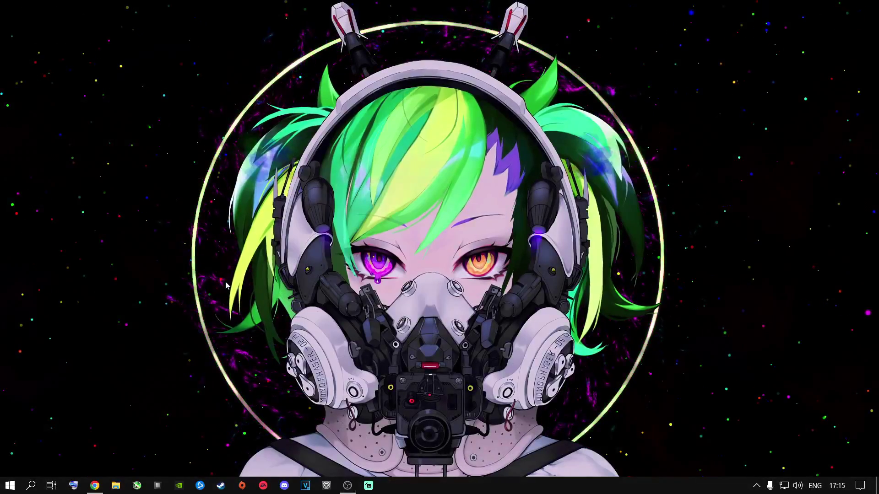
- Search 'edit power plan' and start creating a new plan from Power Options
{"action": "left_click", "coordinate": [31, 485]}
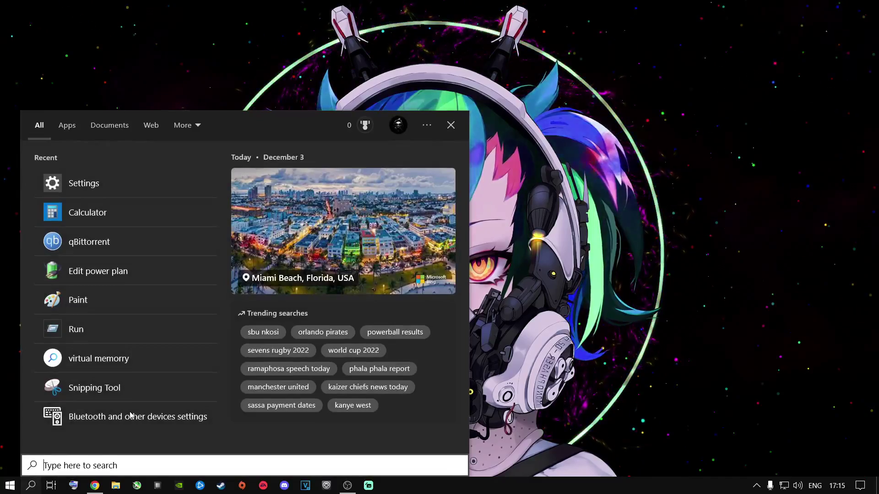
{"action": "type", "text": "edit power plan"}
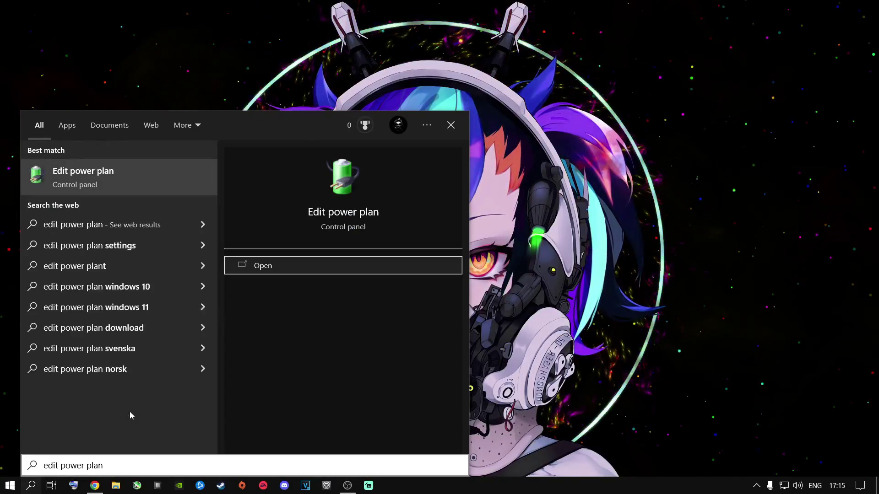
{"action": "left_click", "coordinate": [83, 176]}
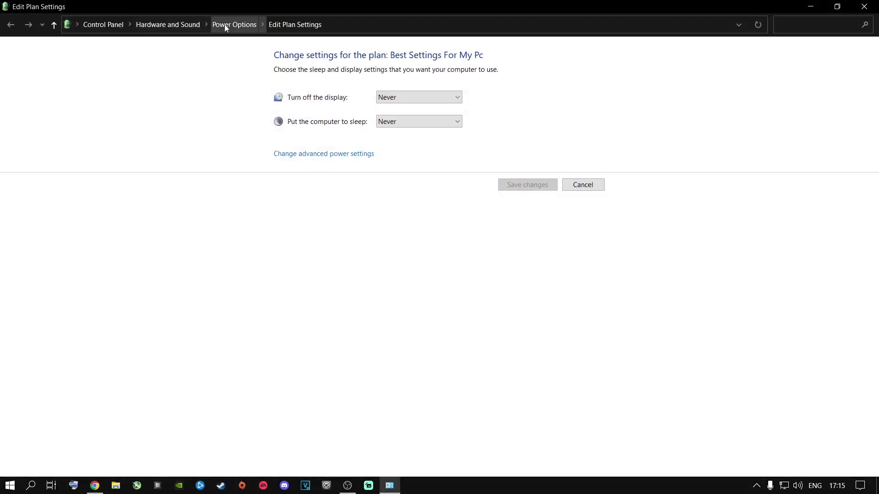
{"action": "left_click", "coordinate": [227, 26]}
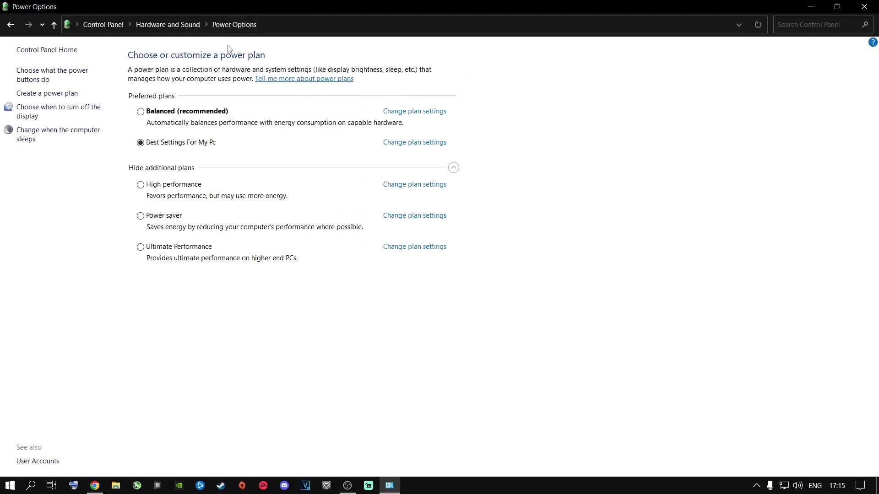
{"action": "left_click", "coordinate": [40, 97]}
- Base the new plan on High performance, name it 'Best settings for mw2', and create it
{"action": "left_click", "coordinate": [287, 151]}
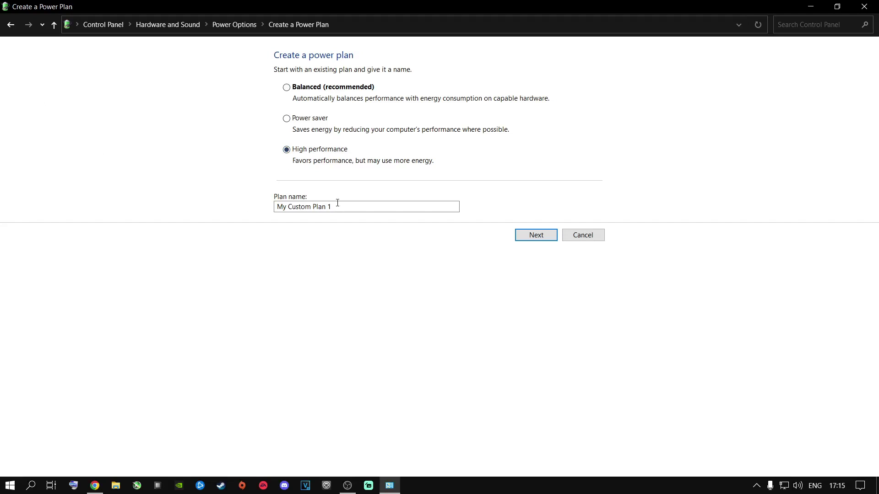
{"action": "triple_click", "coordinate": [337, 205]}
{"action": "key", "text": "BackSpace"}
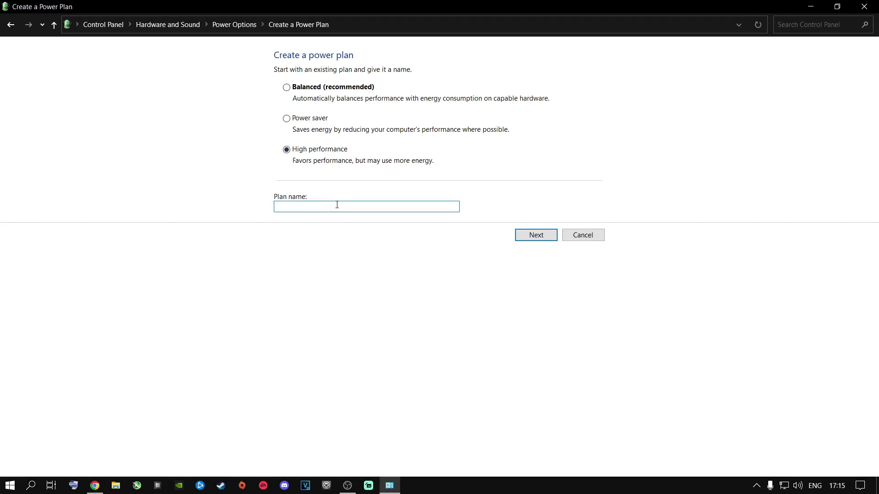
{"action": "type", "text": "Best settings for mw2"}
{"action": "left_click", "coordinate": [539, 236]}
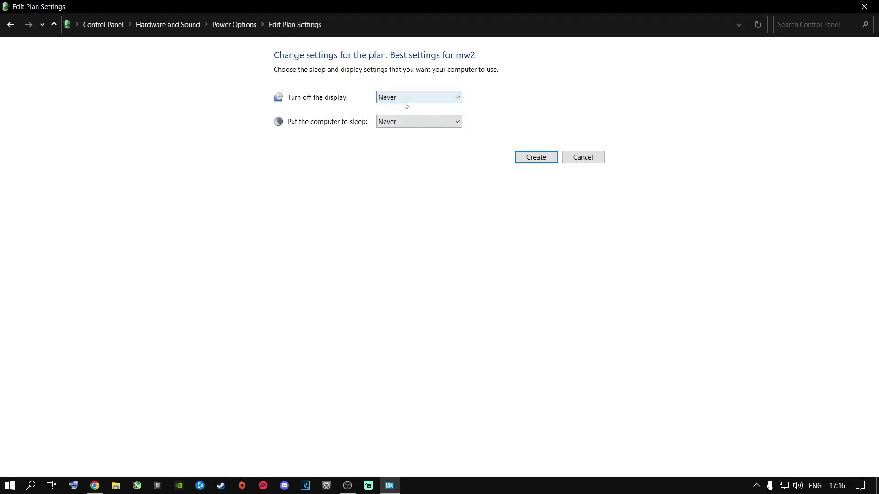
{"action": "left_click", "coordinate": [521, 157]}
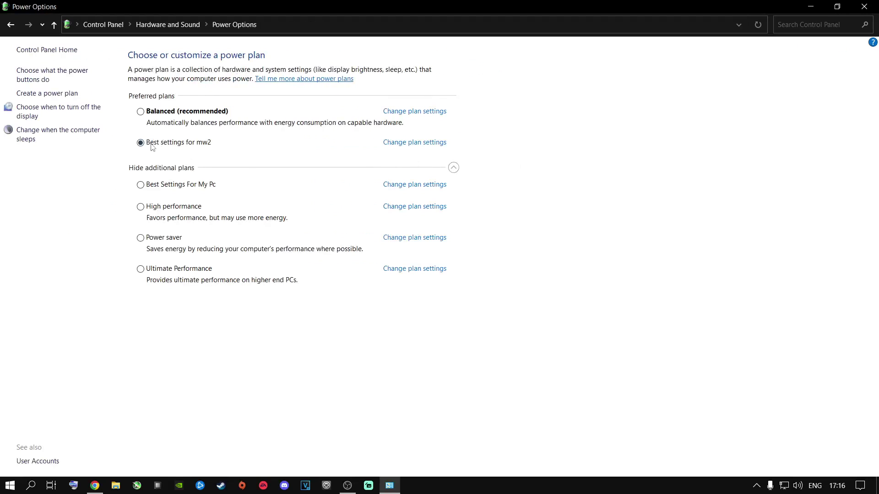
- In the mw2 plan's advanced settings, set hard disk turn-off to 0 (Never)
{"action": "left_click", "coordinate": [404, 144]}
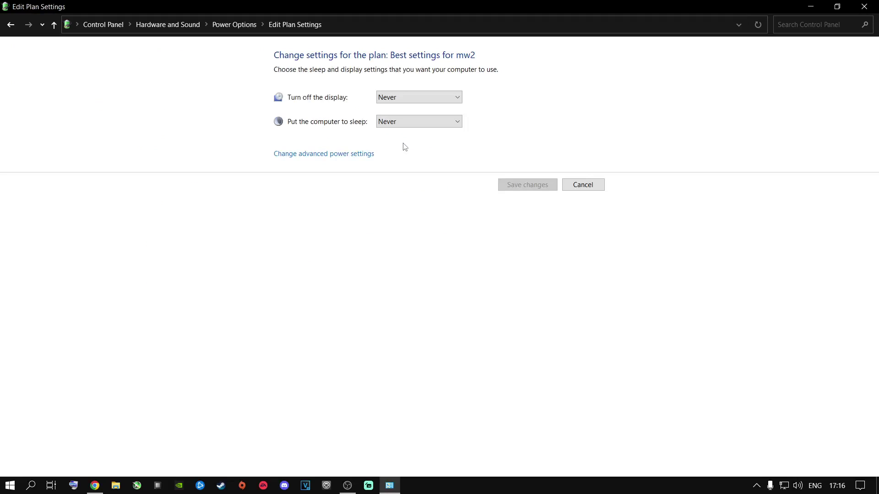
{"action": "left_click", "coordinate": [298, 155]}
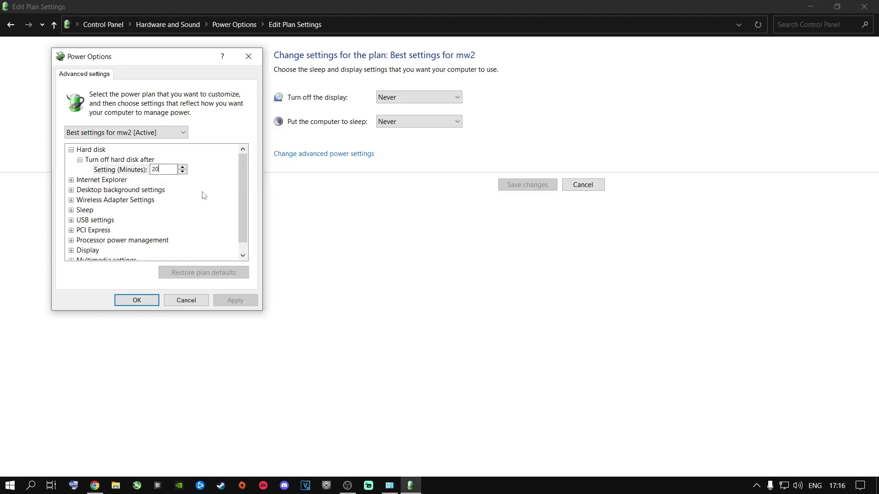
{"action": "key", "text": "BackSpace"}
{"action": "key", "text": "BackSpace"}
{"action": "type", "text": "0"}
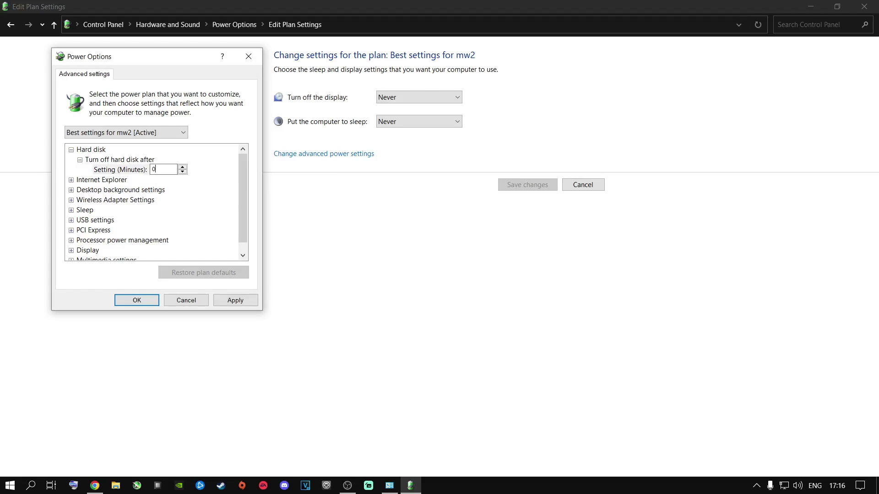
{"action": "left_click", "coordinate": [87, 180]}
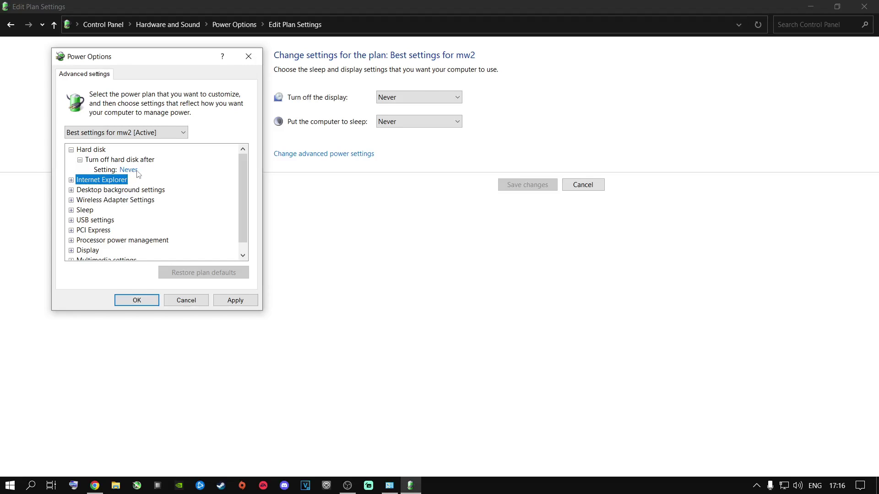
- Confirm minimum and maximum processor state are 100% and save the advanced power settings
{"action": "left_click_drag", "start_coordinate": [243, 206], "coordinate": [227, 266]}
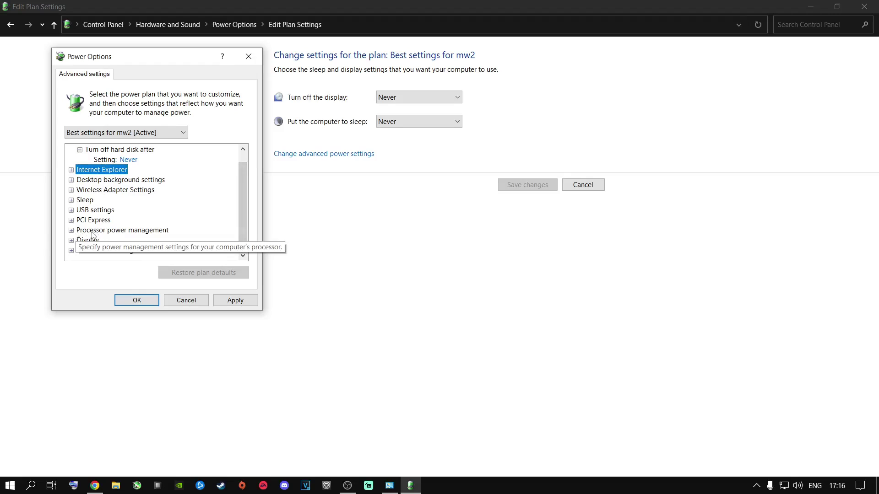
{"action": "left_click", "coordinate": [71, 230]}
{"action": "left_click", "coordinate": [80, 230]}
{"action": "scroll", "coordinate": [183, 229], "scroll_direction": "down", "scroll_amount": 1}
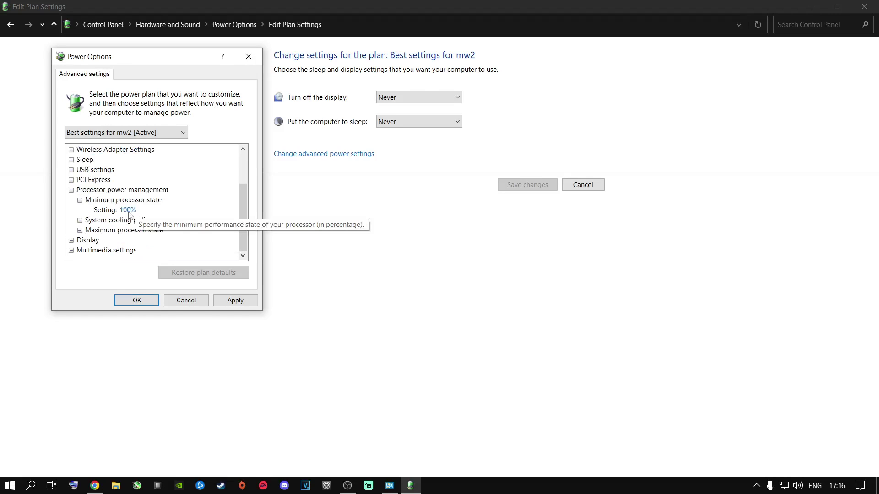
{"action": "left_click", "coordinate": [80, 230]}
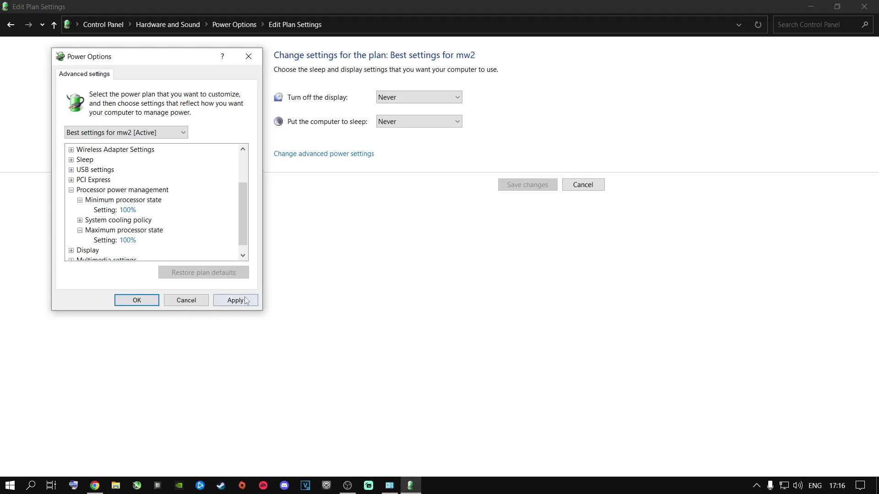
{"action": "left_click", "coordinate": [145, 301]}
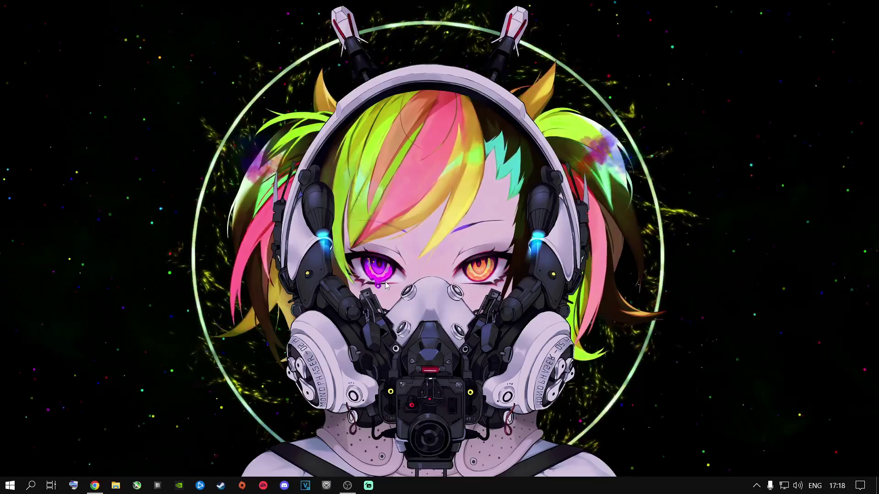
{"action": "right_click", "coordinate": [386, 284]}
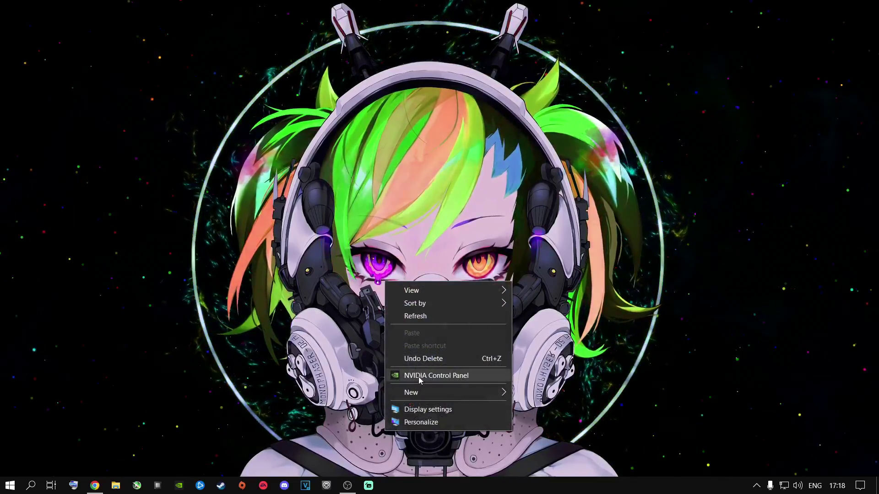
- In NVIDIA Control Panel's Manage 3D Settings, keep Shader Cache Size at 100 GB
{"action": "left_click", "coordinate": [415, 316]}
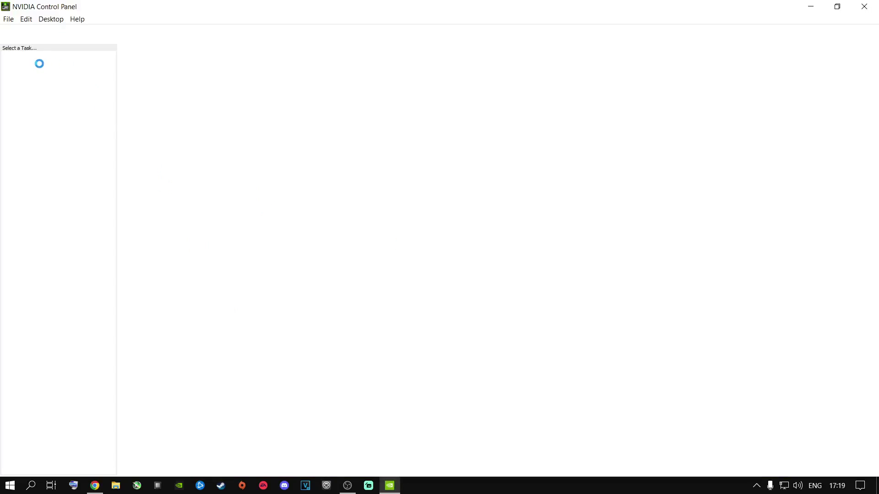
{"action": "left_click", "coordinate": [46, 68]}
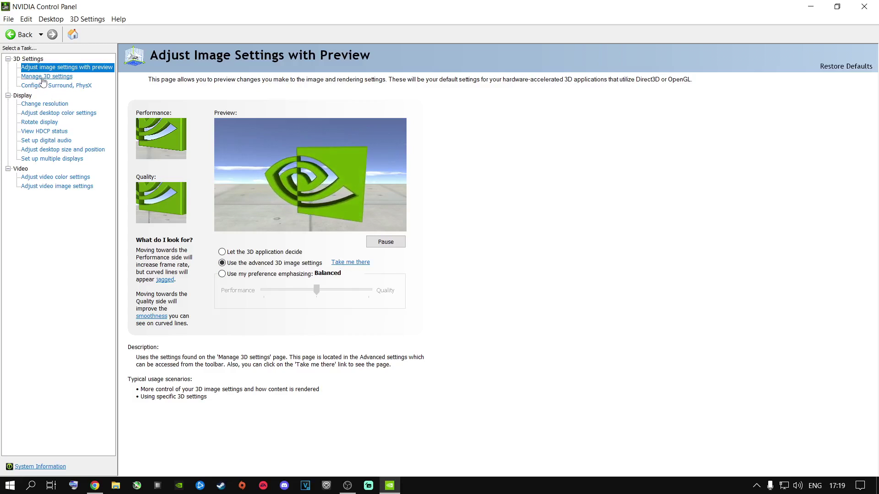
{"action": "left_click", "coordinate": [344, 263]}
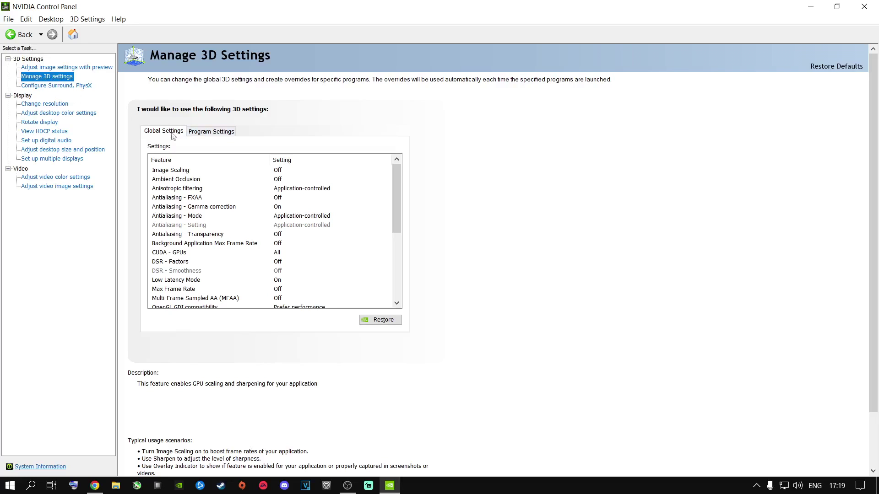
{"action": "left_click_drag", "start_coordinate": [396, 182], "coordinate": [402, 247]}
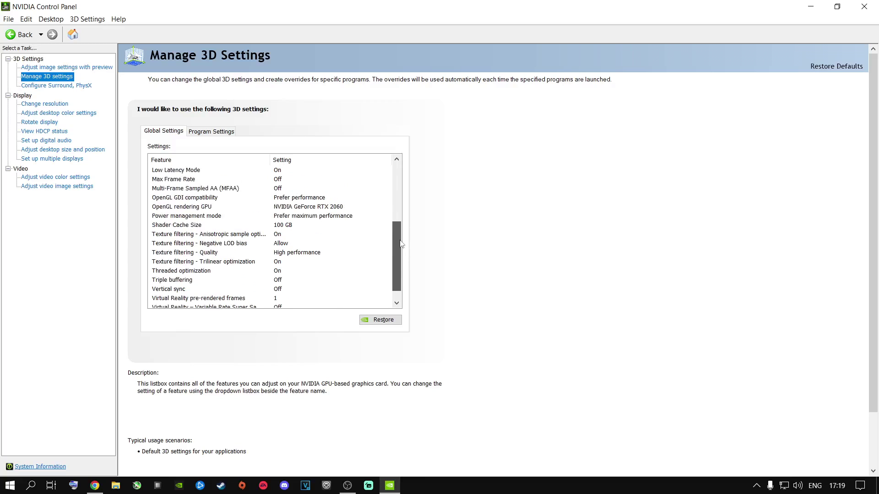
{"action": "mouse_move", "coordinate": [401, 244]}
{"action": "left_mouse_down"}
{"action": "mouse_move", "coordinate": [400, 225]}
{"action": "mouse_move", "coordinate": [400, 289]}
{"action": "mouse_move", "coordinate": [397, 173]}
{"action": "mouse_move", "coordinate": [392, 230]}
{"action": "left_mouse_up"}
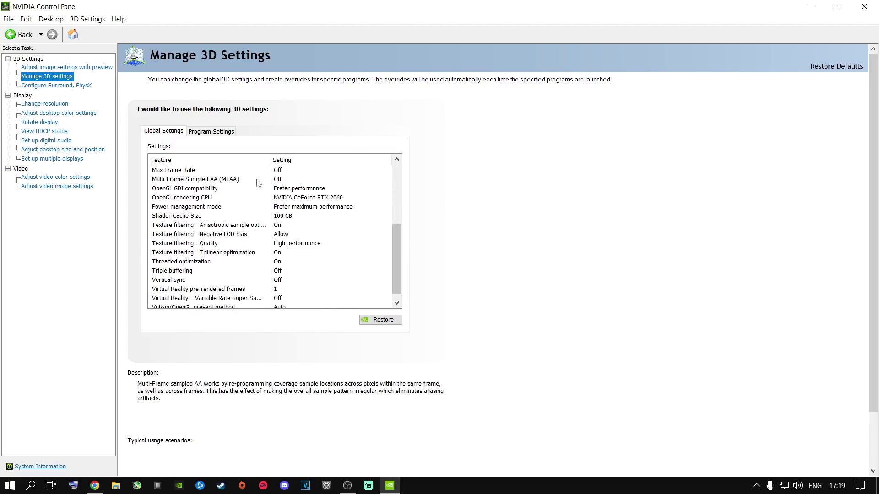
{"action": "left_click", "coordinate": [284, 218]}
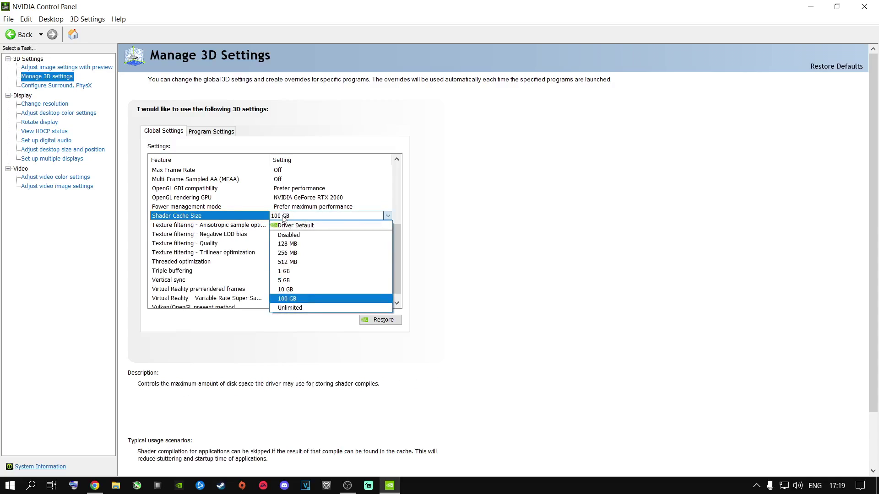
{"action": "left_click", "coordinate": [281, 299]}
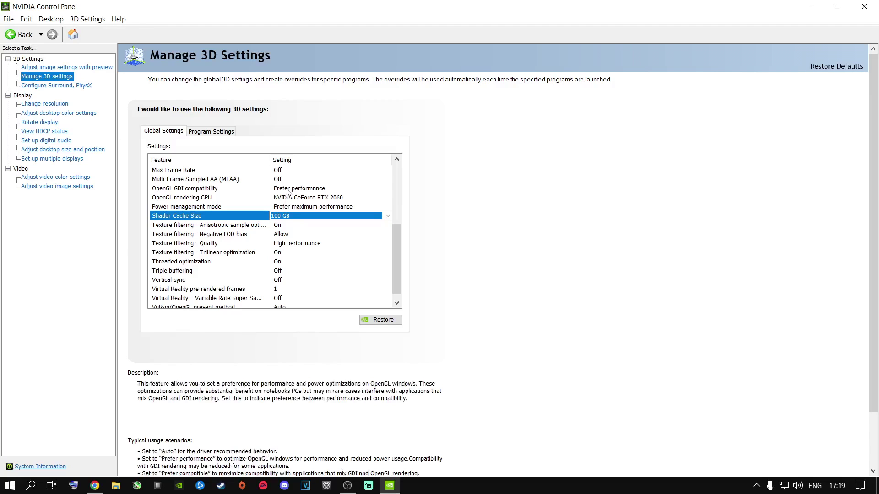
- Go to Configure Surround, PhysX and expand the PhysX processor list
{"action": "scroll", "coordinate": [392, 239], "scroll_direction": "down", "scroll_amount": 1}
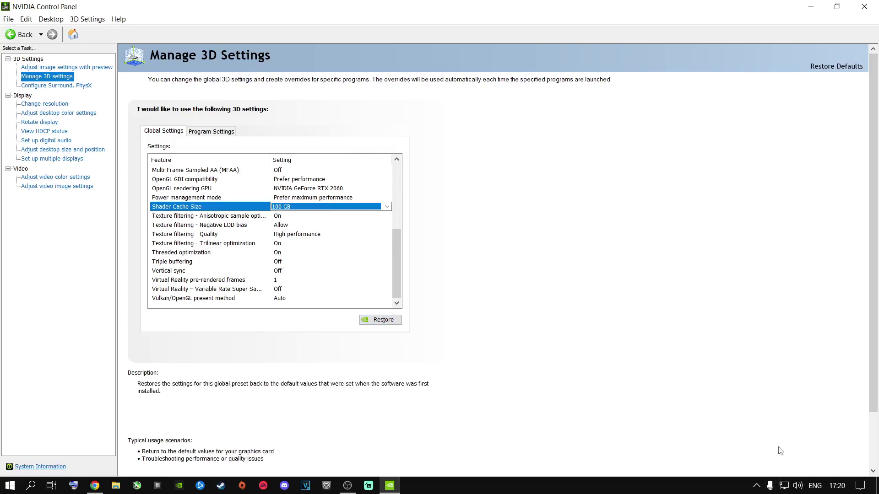
{"action": "left_click", "coordinate": [52, 86]}
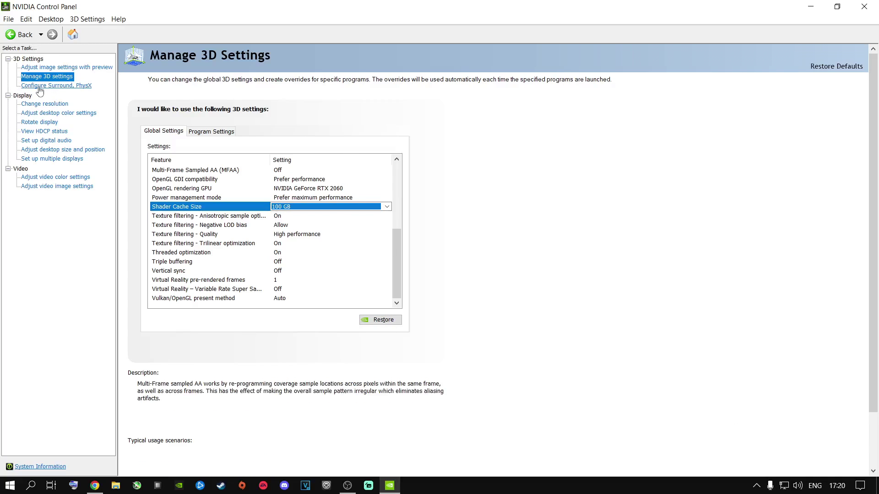
{"action": "left_click", "coordinate": [379, 151]}
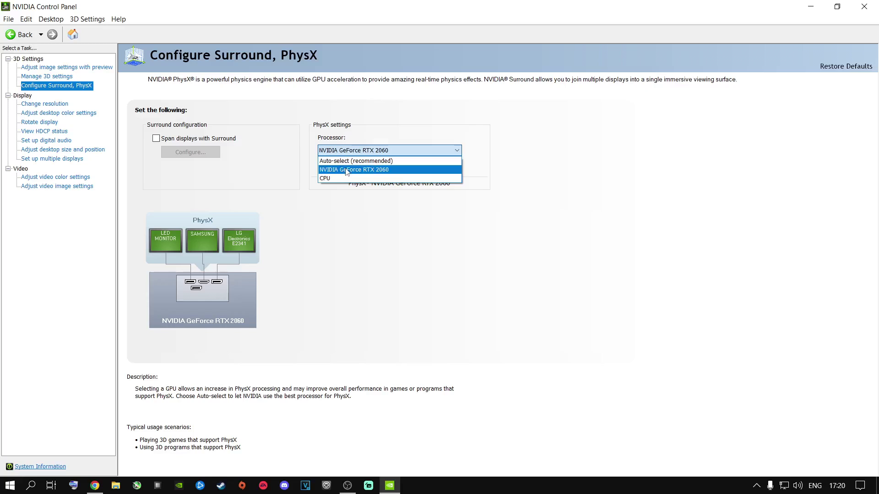
- Assign PhysX to the GeForce RTX 2060, review resolution and desktop colour pages, then close
{"action": "left_click", "coordinate": [346, 170]}
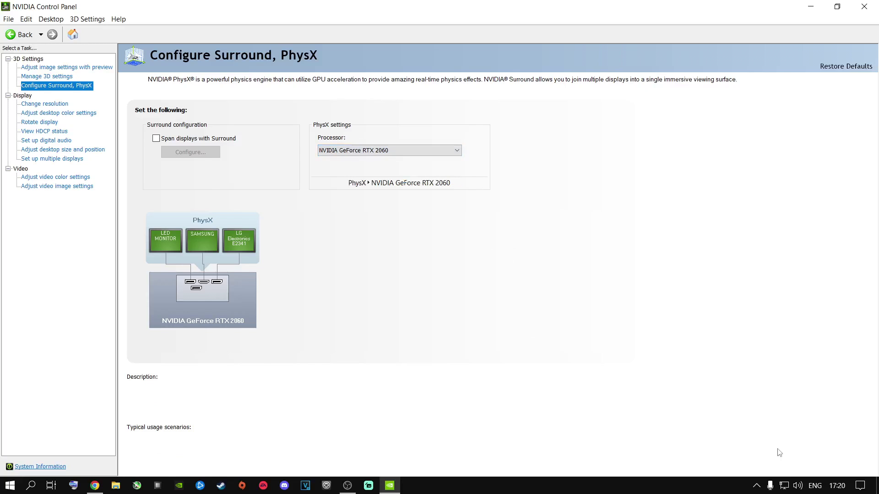
{"action": "left_click", "coordinate": [37, 105]}
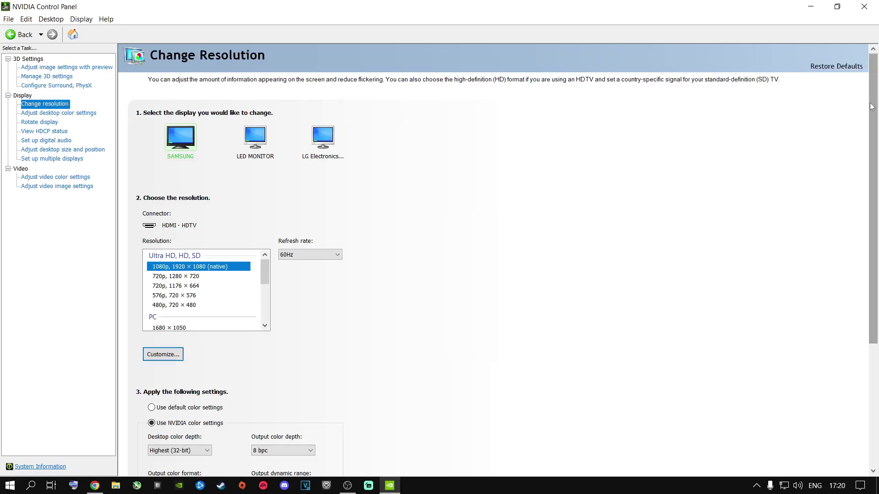
{"action": "scroll", "coordinate": [867, 293], "scroll_direction": "down", "scroll_amount": 5}
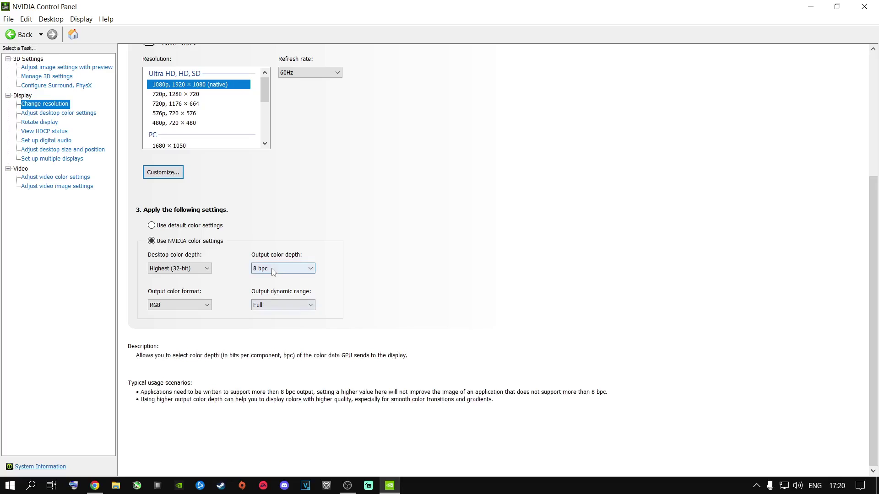
{"action": "mouse_move", "coordinate": [272, 308]}
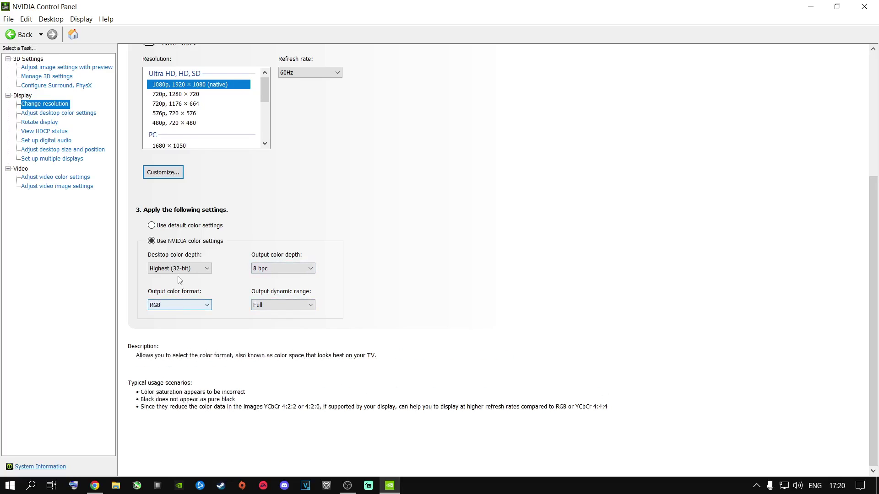
{"action": "mouse_move", "coordinate": [179, 275]}
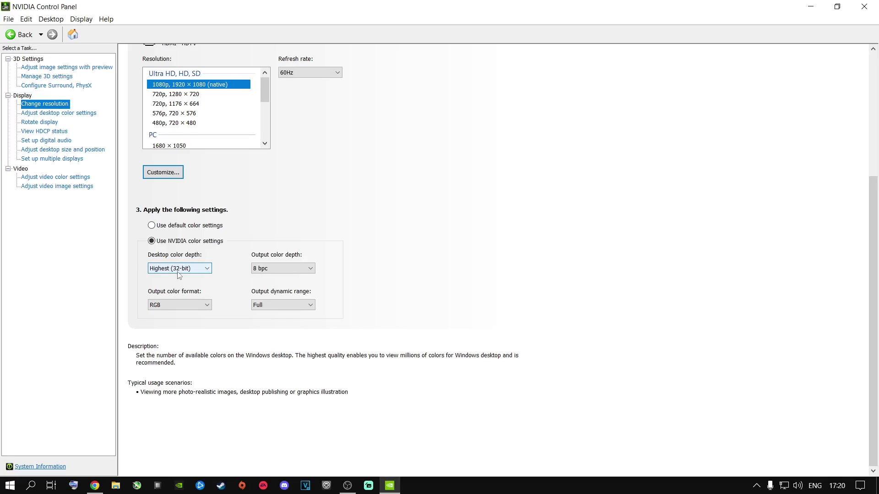
{"action": "mouse_move", "coordinate": [175, 306]}
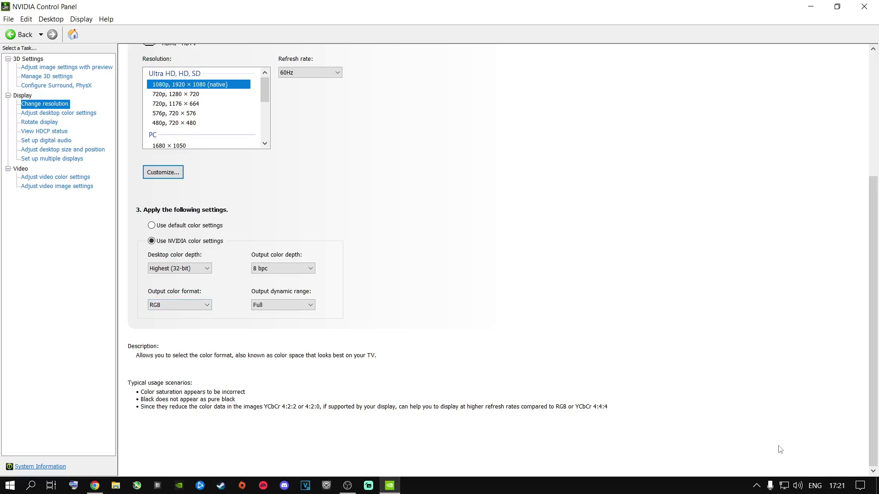
{"action": "left_click", "coordinate": [45, 115]}
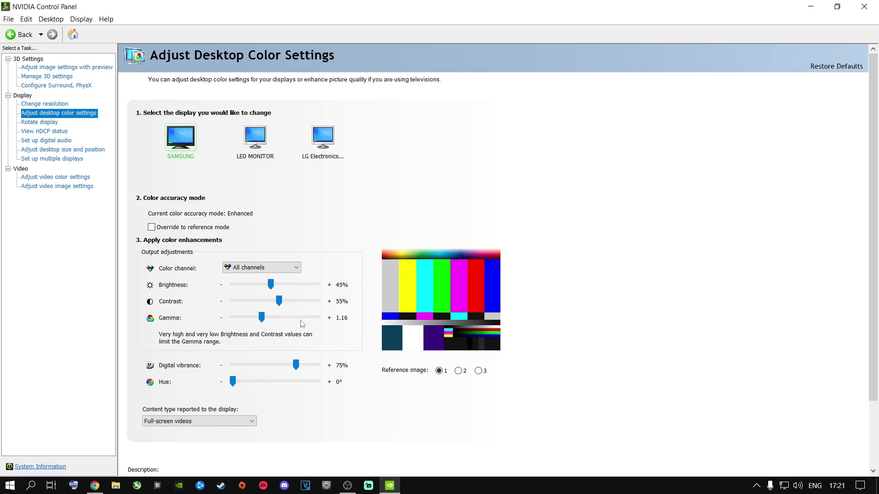
{"action": "left_click", "coordinate": [858, 12]}
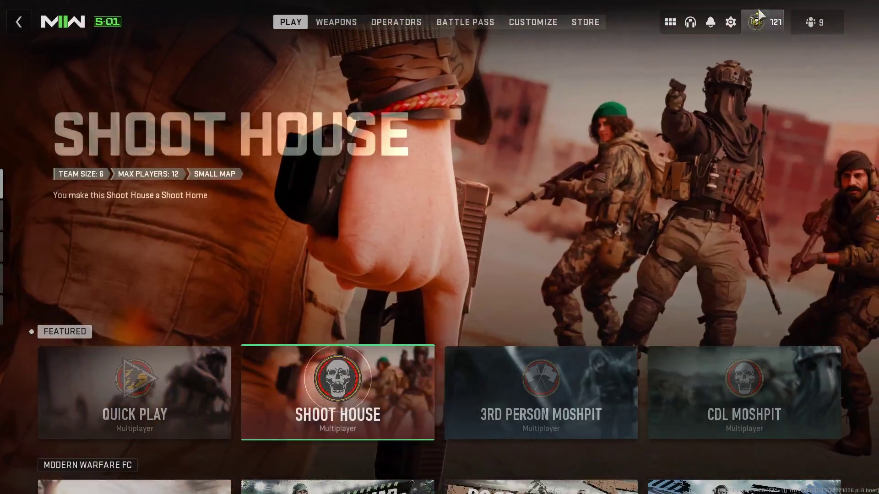
- In Interface settings, set Telemetry to All On to show the performance bar
{"action": "left_click", "coordinate": [730, 22]}
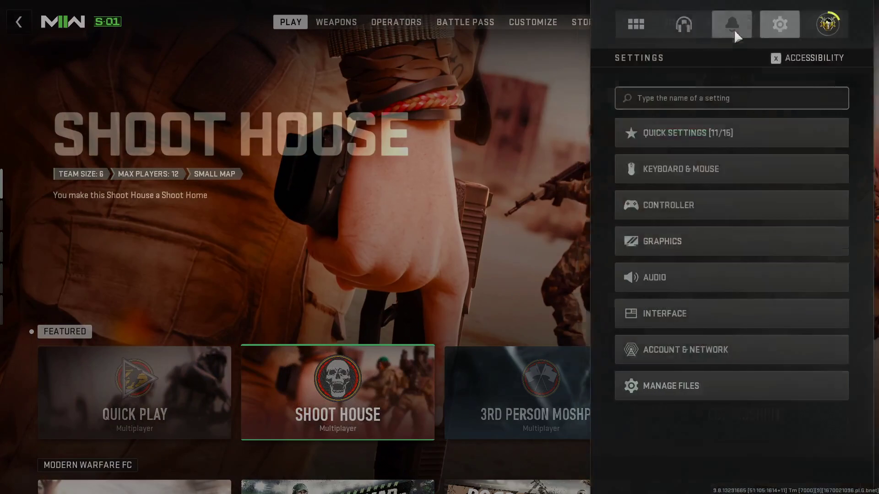
{"action": "left_click", "coordinate": [646, 309]}
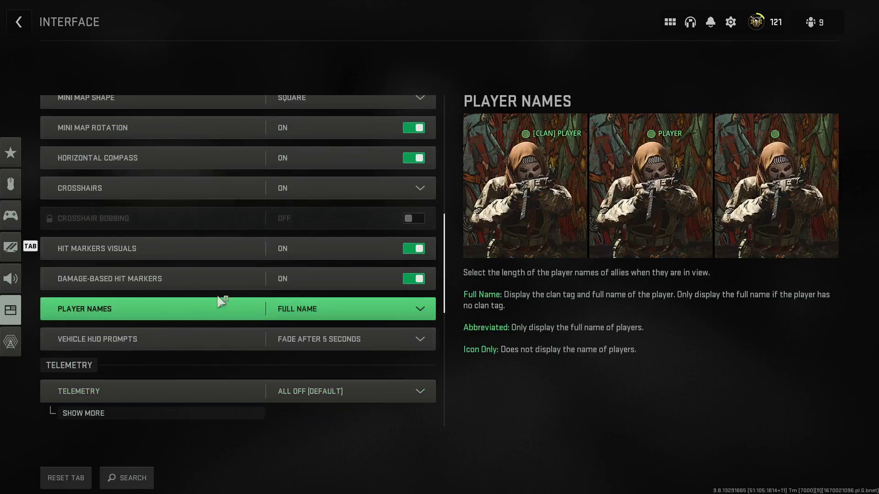
{"action": "scroll", "coordinate": [206, 275], "scroll_direction": "down", "scroll_amount": 3}
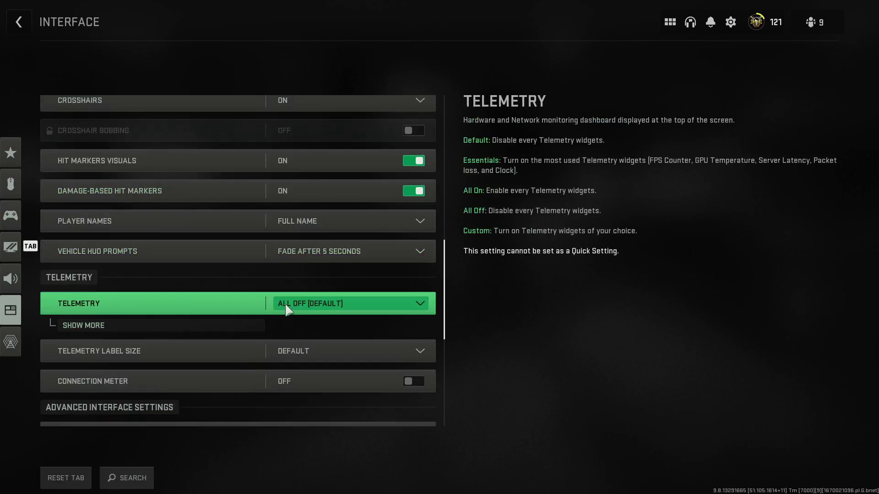
{"action": "left_click", "coordinate": [308, 303]}
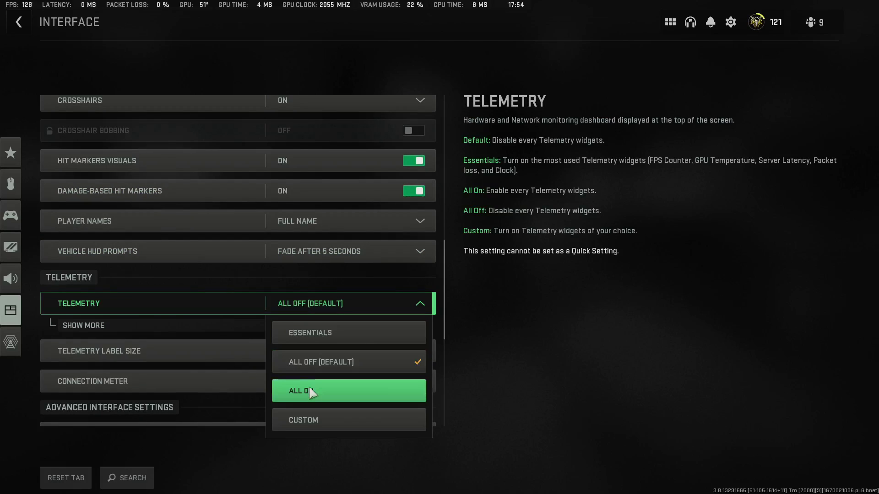
{"action": "left_click", "coordinate": [309, 391]}
{"action": "left_click", "coordinate": [153, 326]}
{"action": "scroll", "coordinate": [339, 327], "scroll_direction": "down", "scroll_amount": 5}
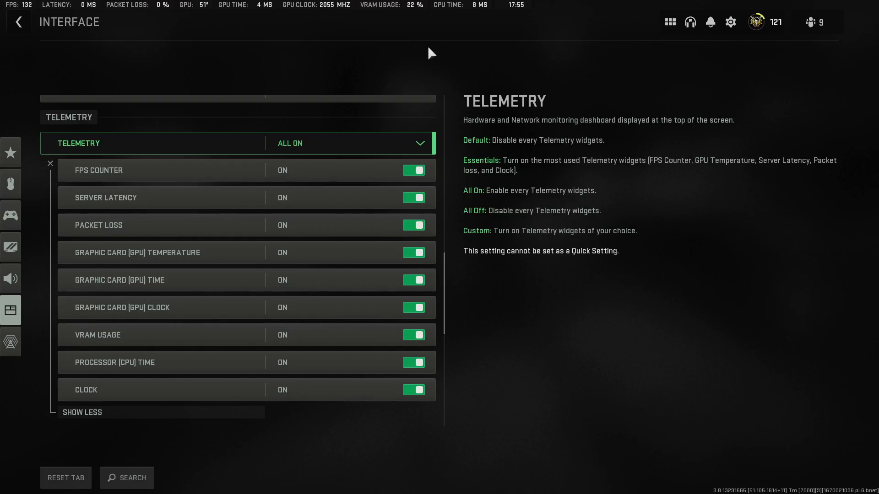
{"action": "scroll", "coordinate": [398, 255], "scroll_direction": "up", "scroll_amount": 10}
{"action": "scroll", "coordinate": [377, 261], "scroll_direction": "up", "scroll_amount": 5}
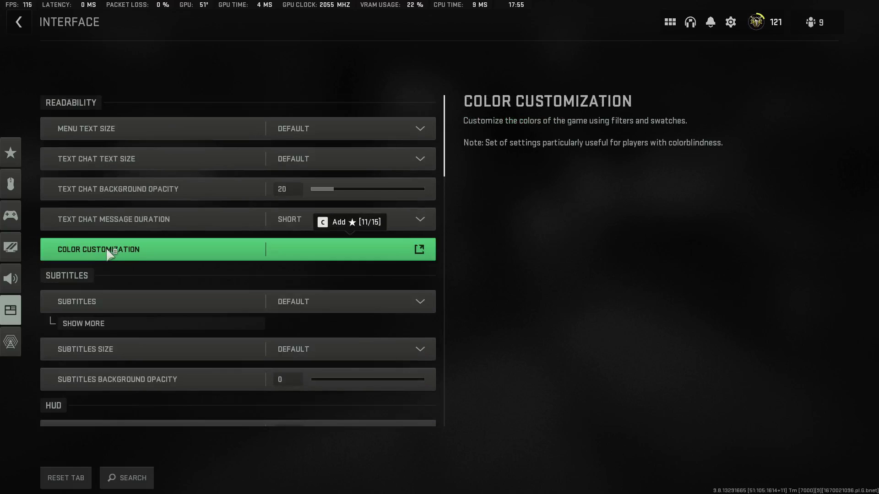
- Keep the HUD Color Palette on Tritanopia in Color Customization
{"action": "left_click", "coordinate": [167, 250]}
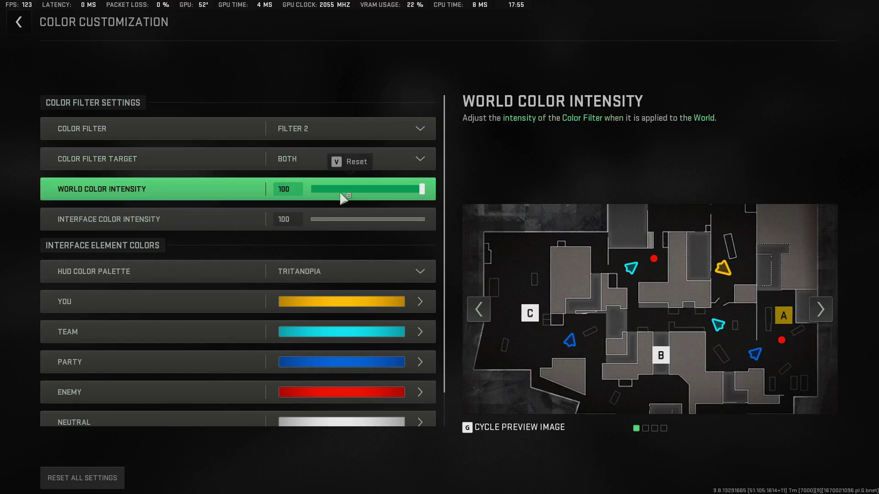
{"action": "left_click", "coordinate": [336, 277]}
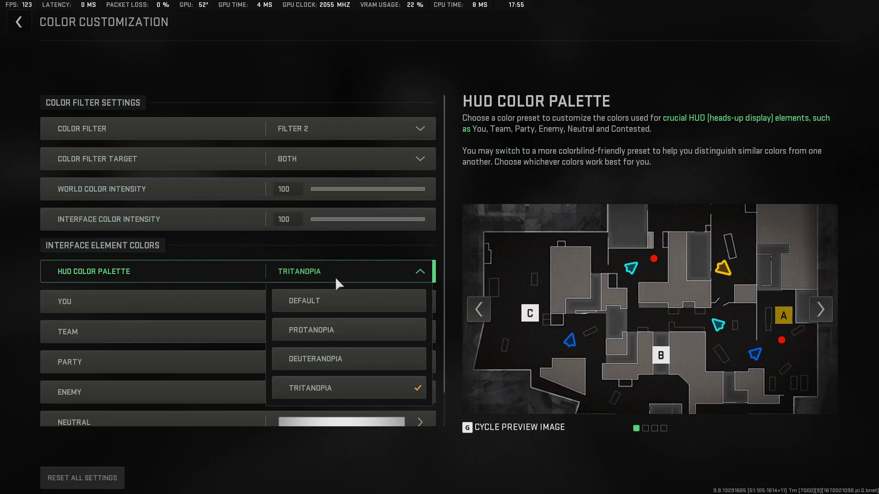
{"action": "left_click", "coordinate": [313, 387]}
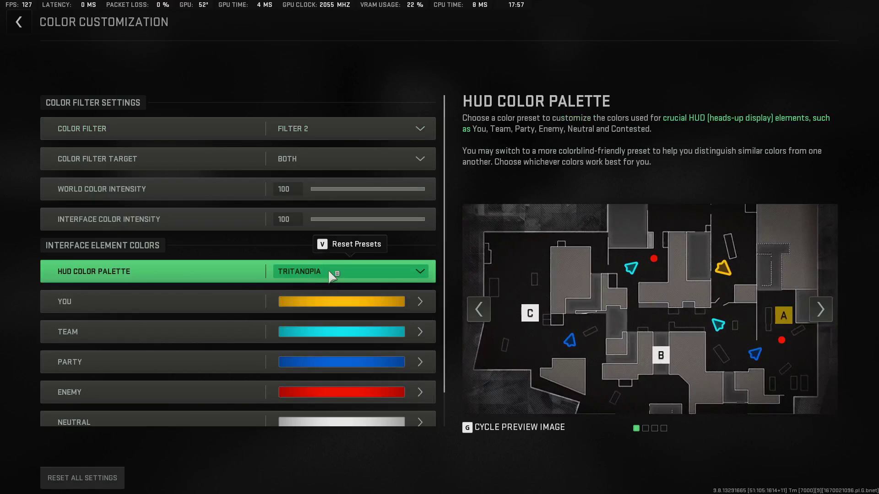
{"action": "key", "text": "Escape"}
{"action": "mouse_move", "coordinate": [28, 257]}
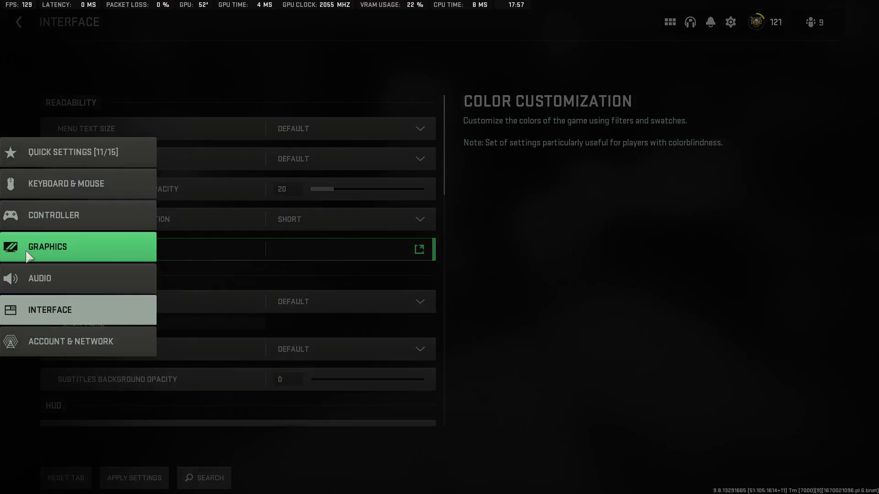
{"action": "left_click", "coordinate": [28, 256]}
- Keep Upscaling/Sharpening on FidelityFX CAS in Graphics Quality and reveal its Strength at 75
{"action": "left_click", "coordinate": [264, 76]}
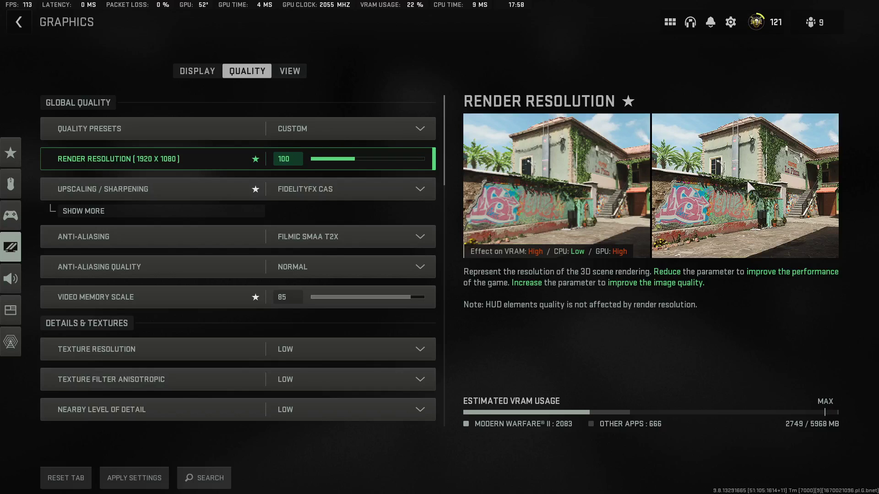
{"action": "left_click", "coordinate": [315, 188]}
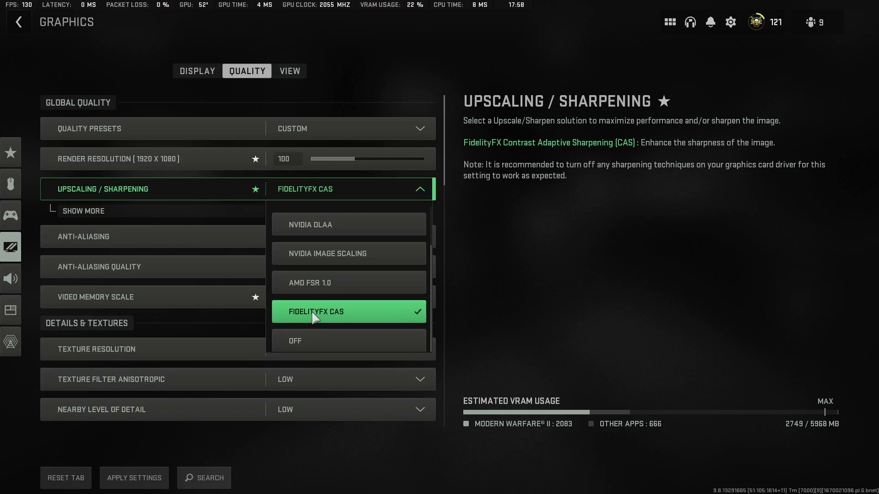
{"action": "left_click", "coordinate": [180, 211]}
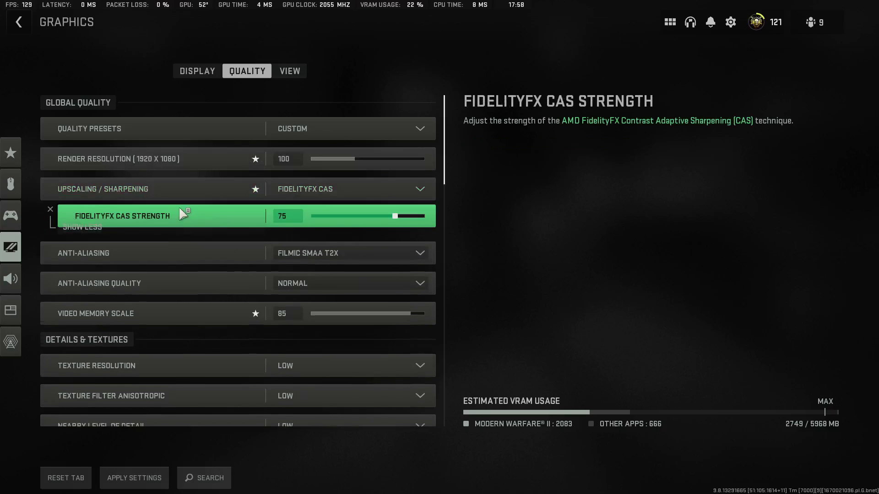